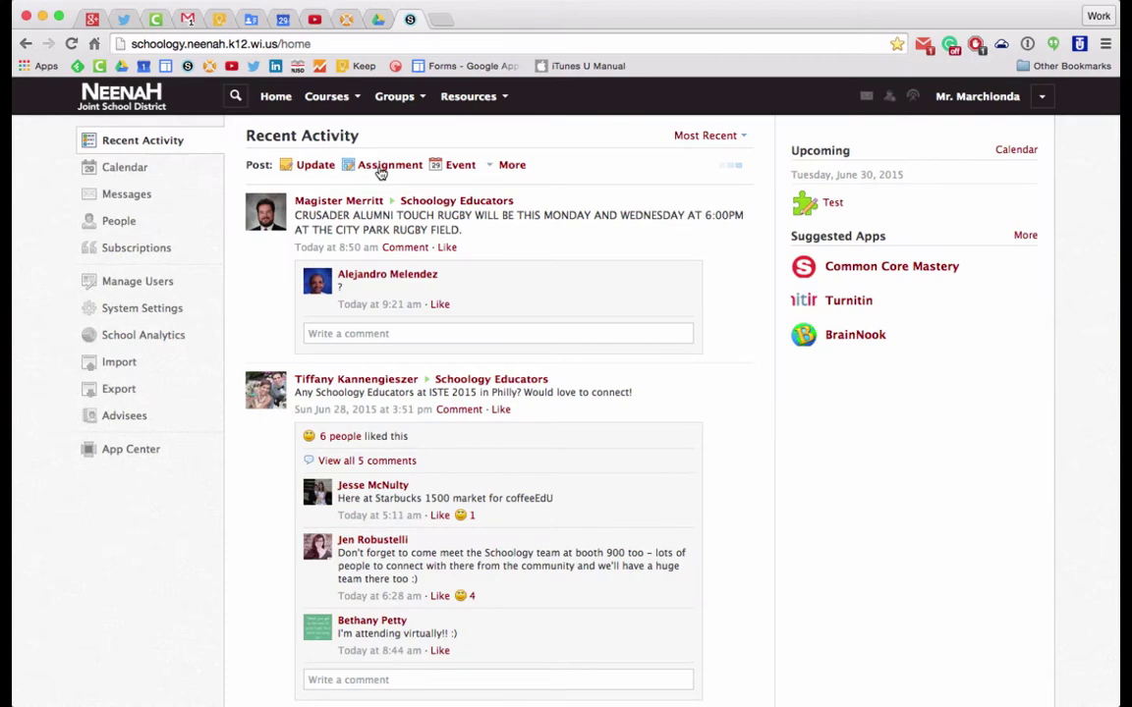
Step: Start an assignment post from Recent Activity named "Test Assignment" with the description "alksdjf;lkadsf"
click(381, 167)
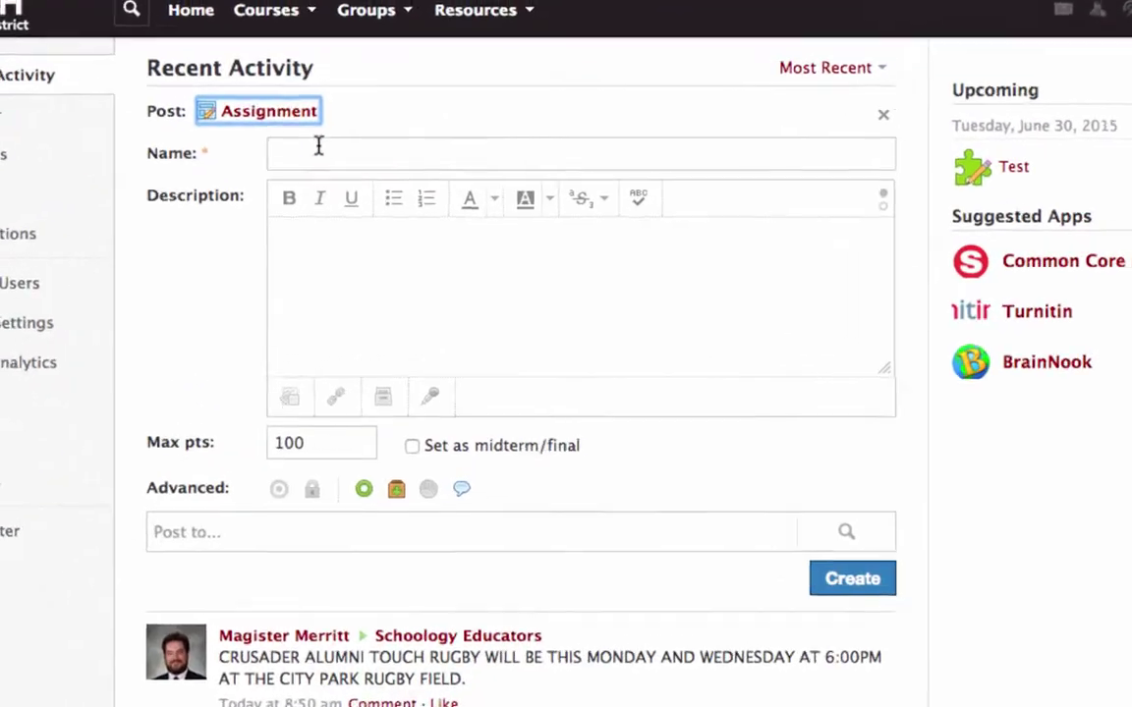
text(Test )
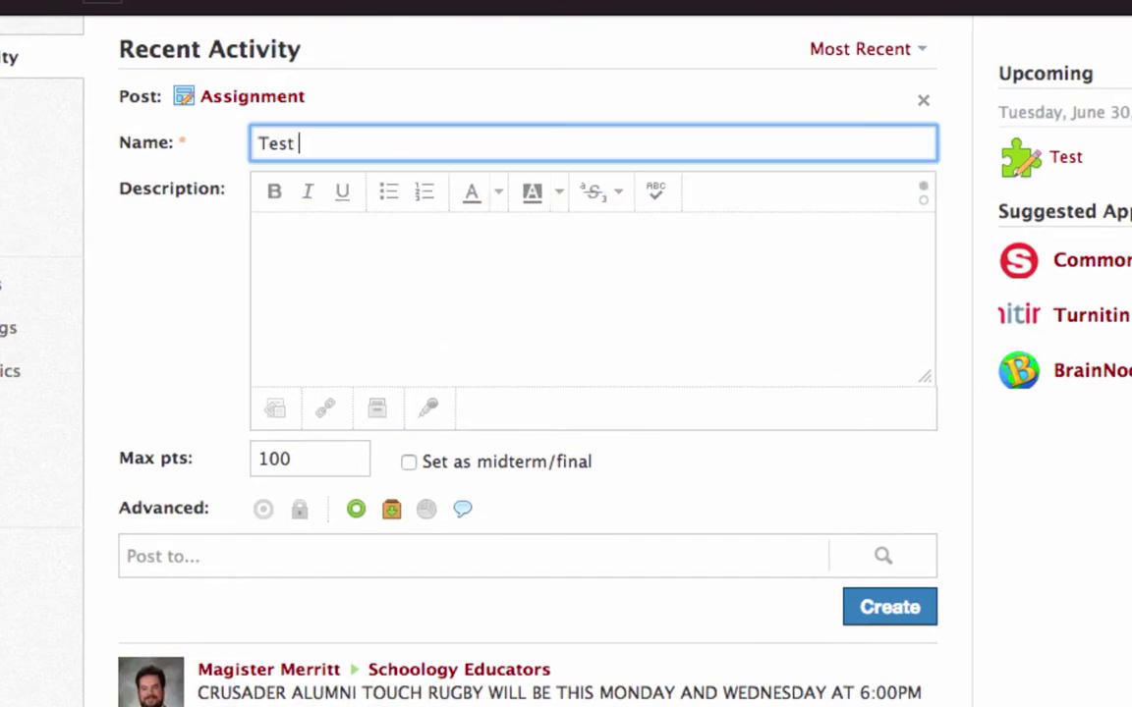
text(Assignment)
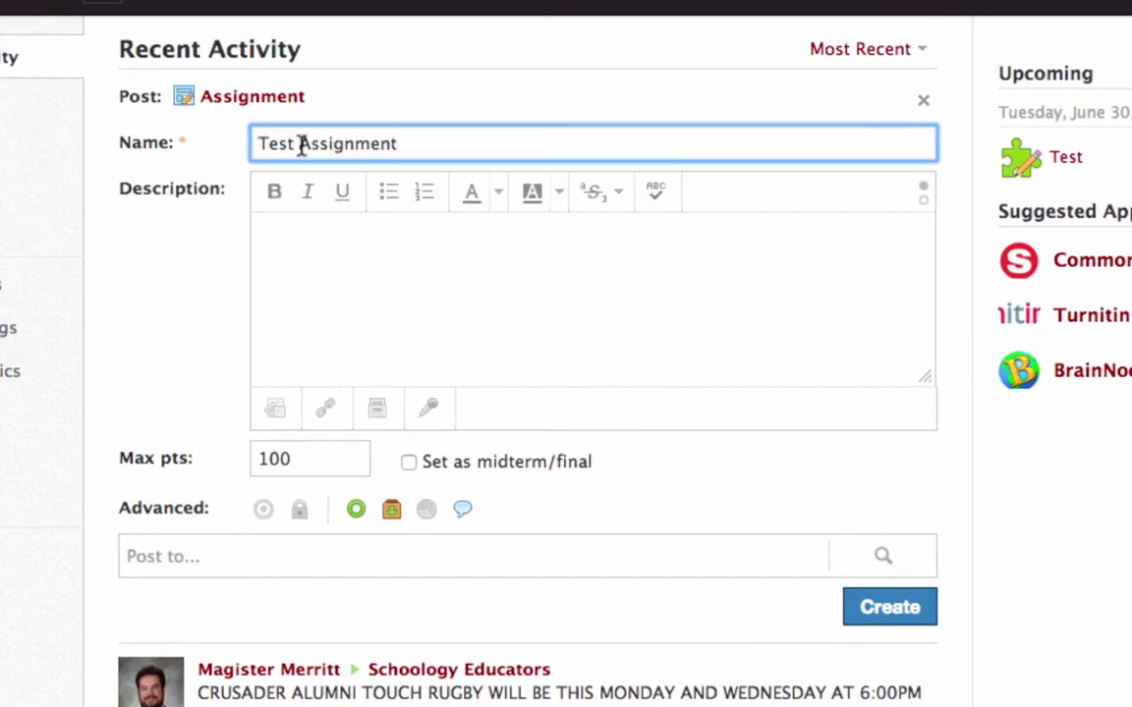
click(350, 256)
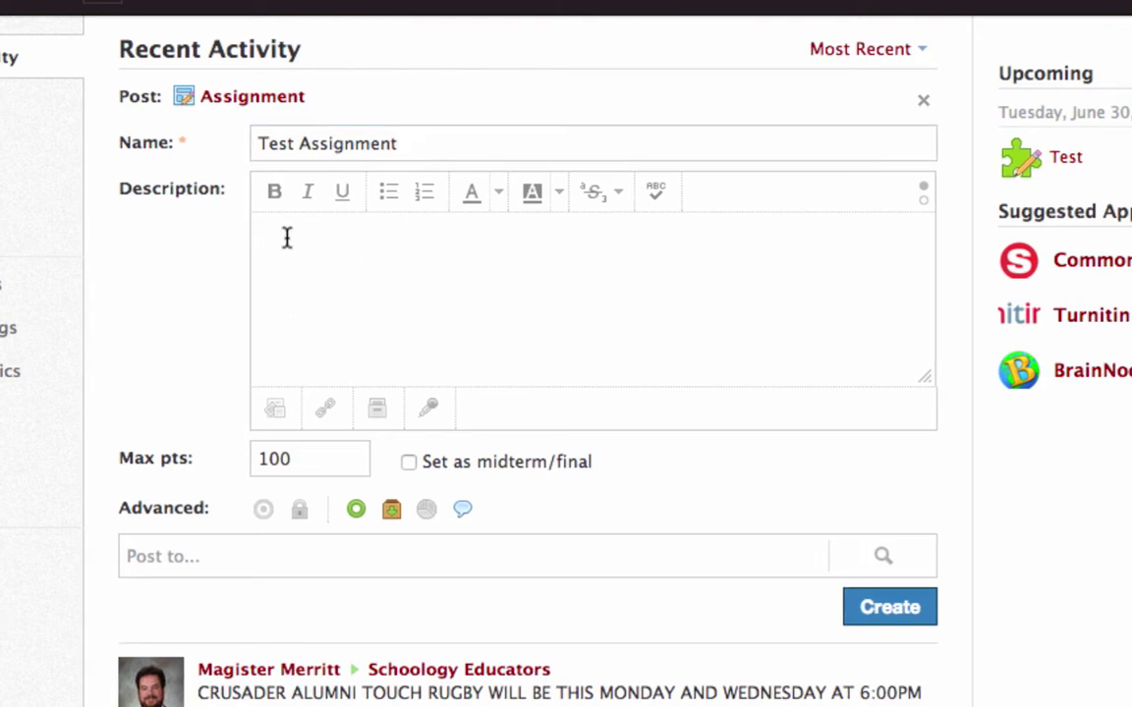
text(alksdjf;lkadsf)
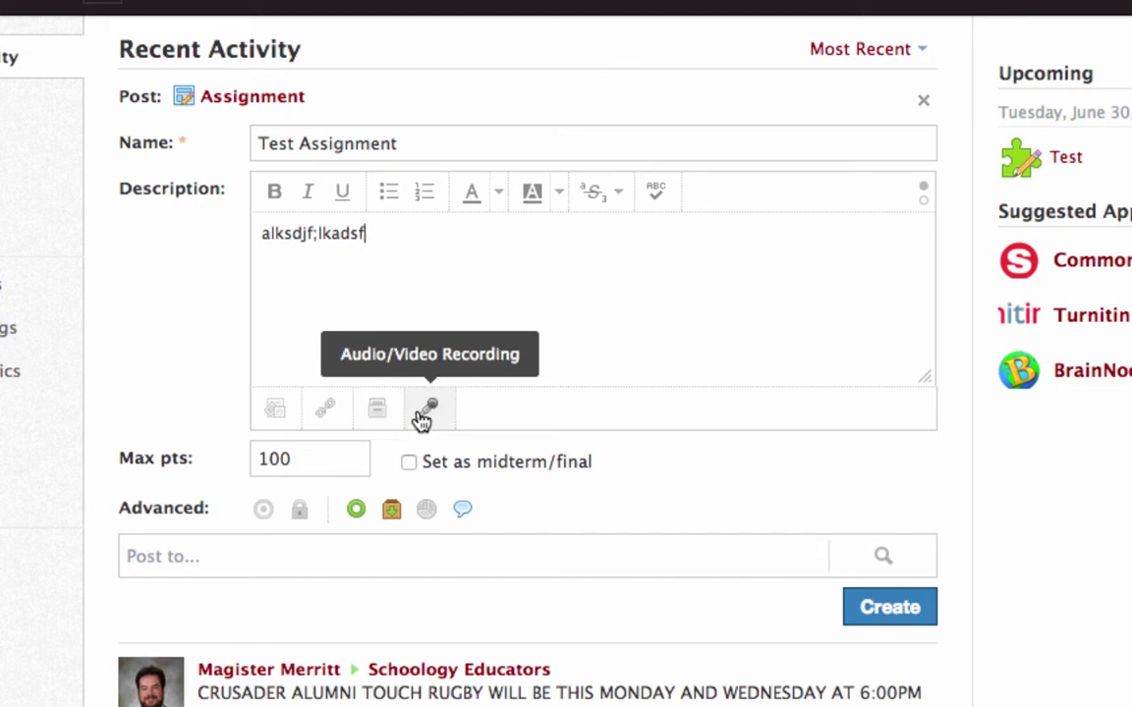
Step: Try the assignment's advanced options by switching its visibility and submissions off and back on
double_click(306, 455)
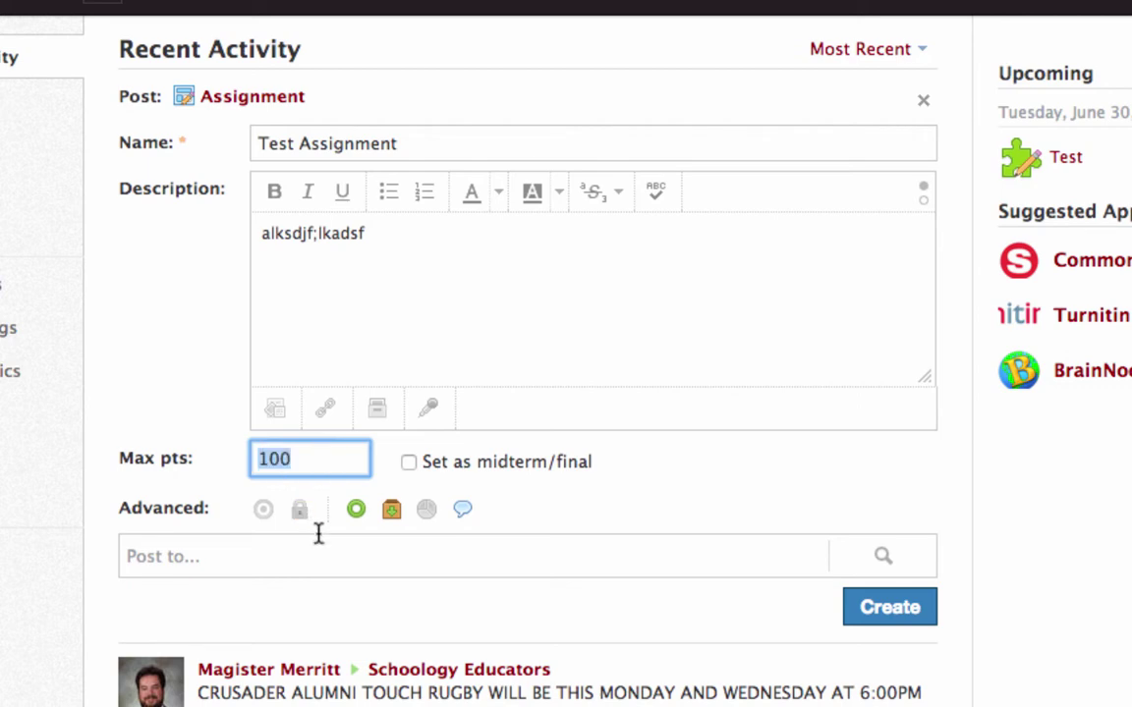
click(355, 511)
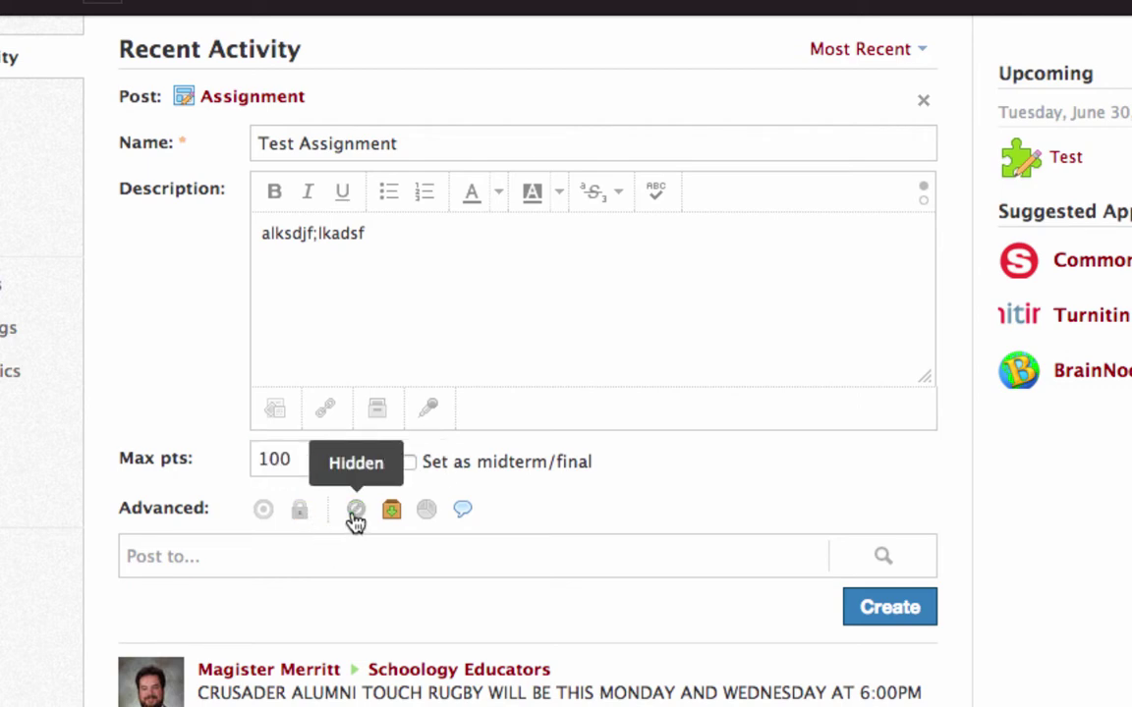
click(355, 515)
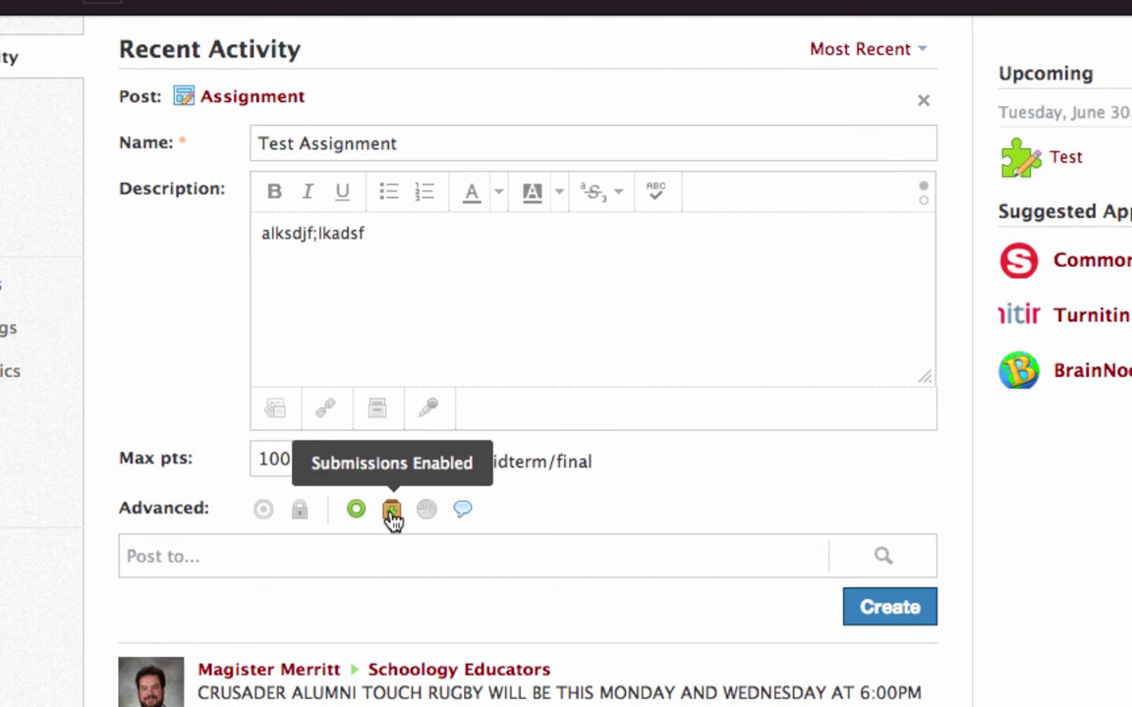
click(392, 515)
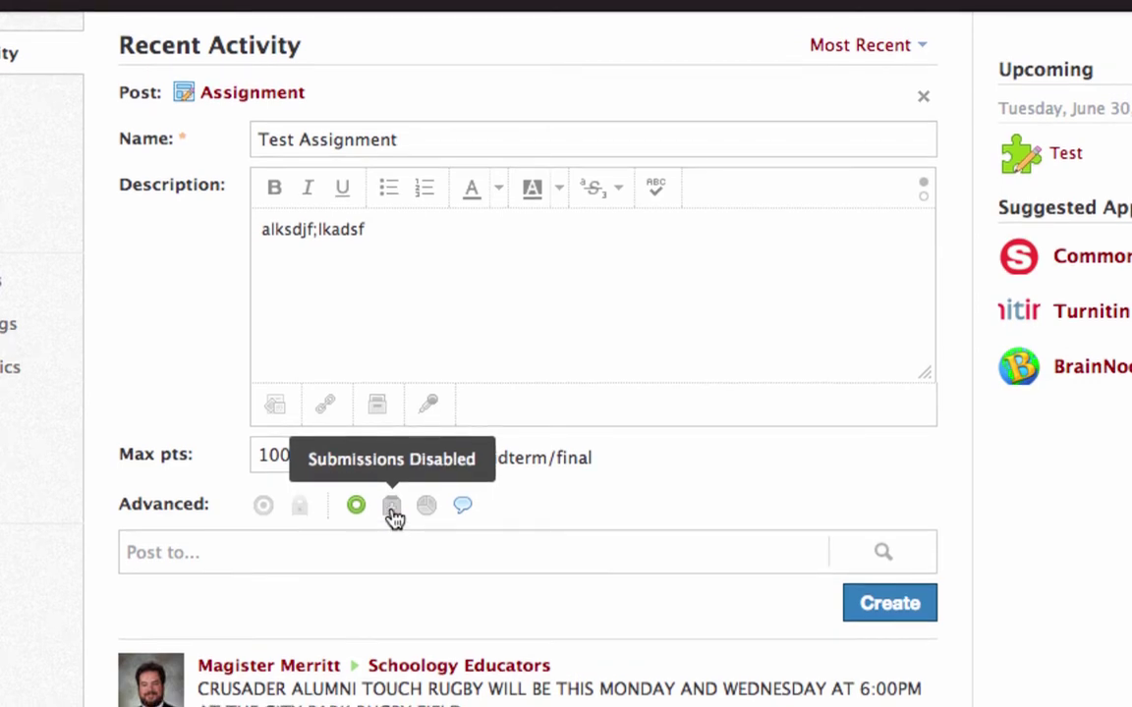
click(392, 515)
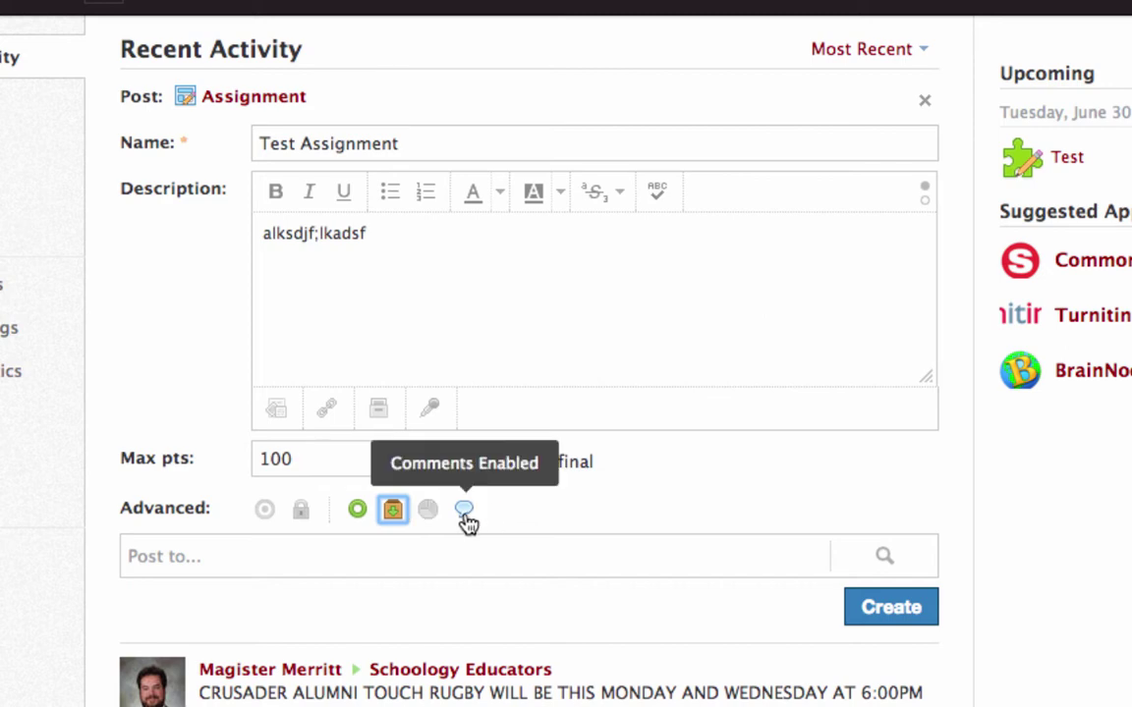
Step: Search for "tech" and choose Tech PD: Google Drive & YouTube as the course to post the assignment to
click(355, 557)
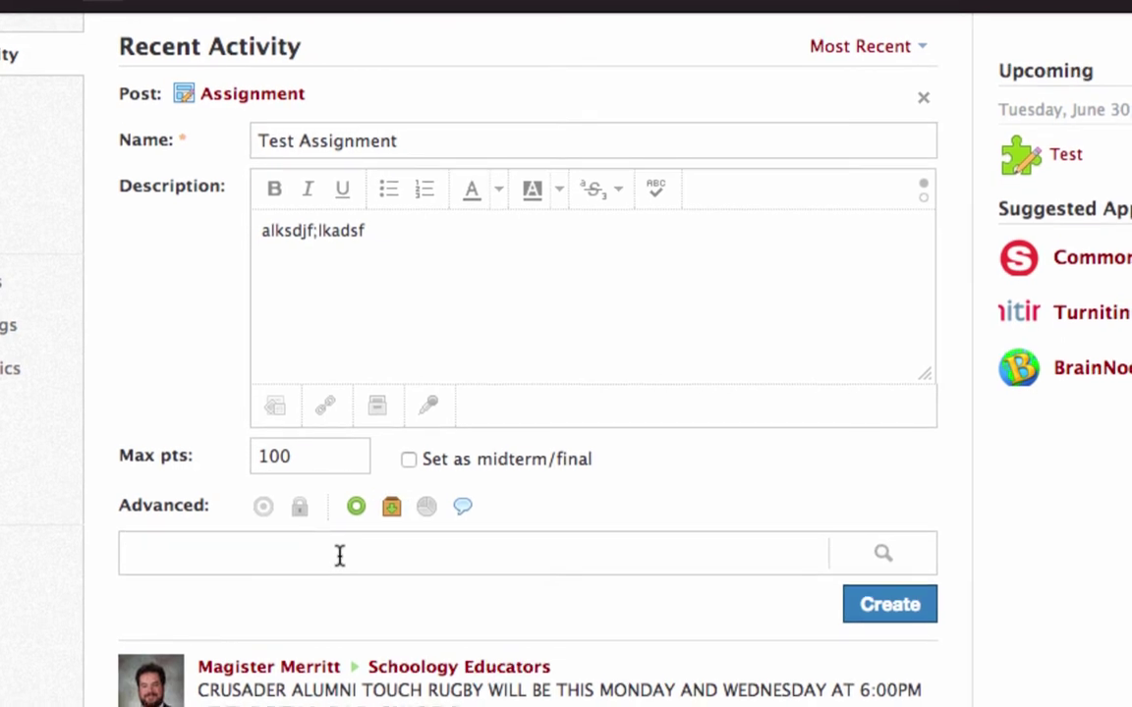
text(tech)
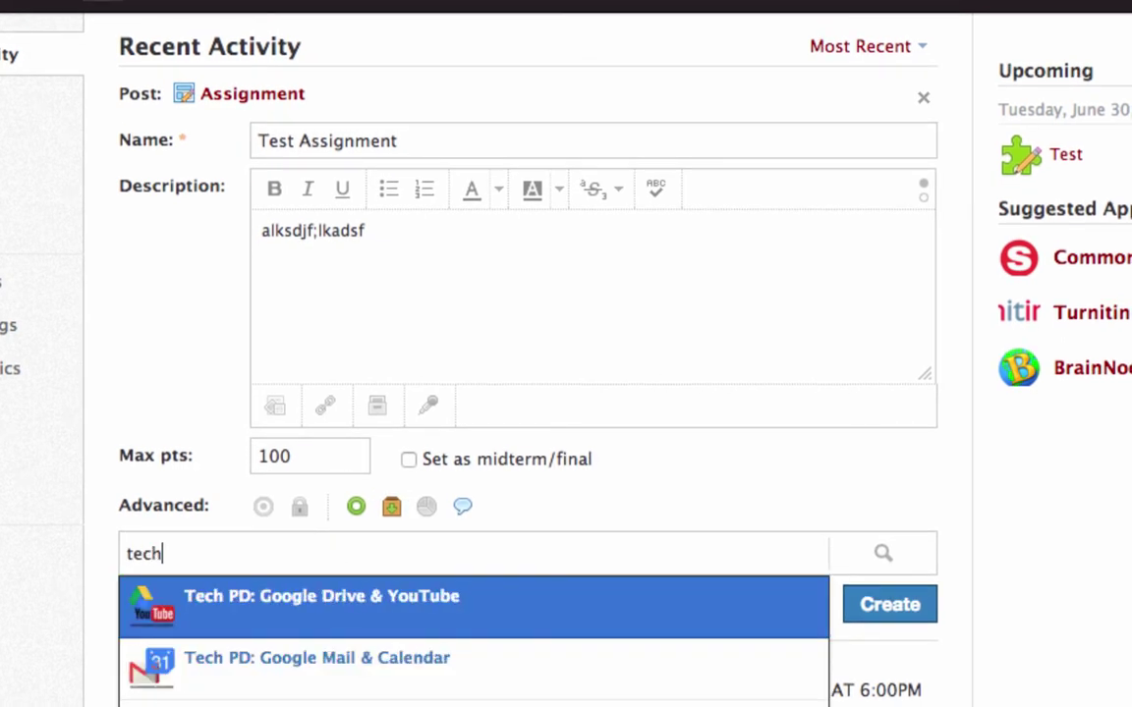
click(404, 601)
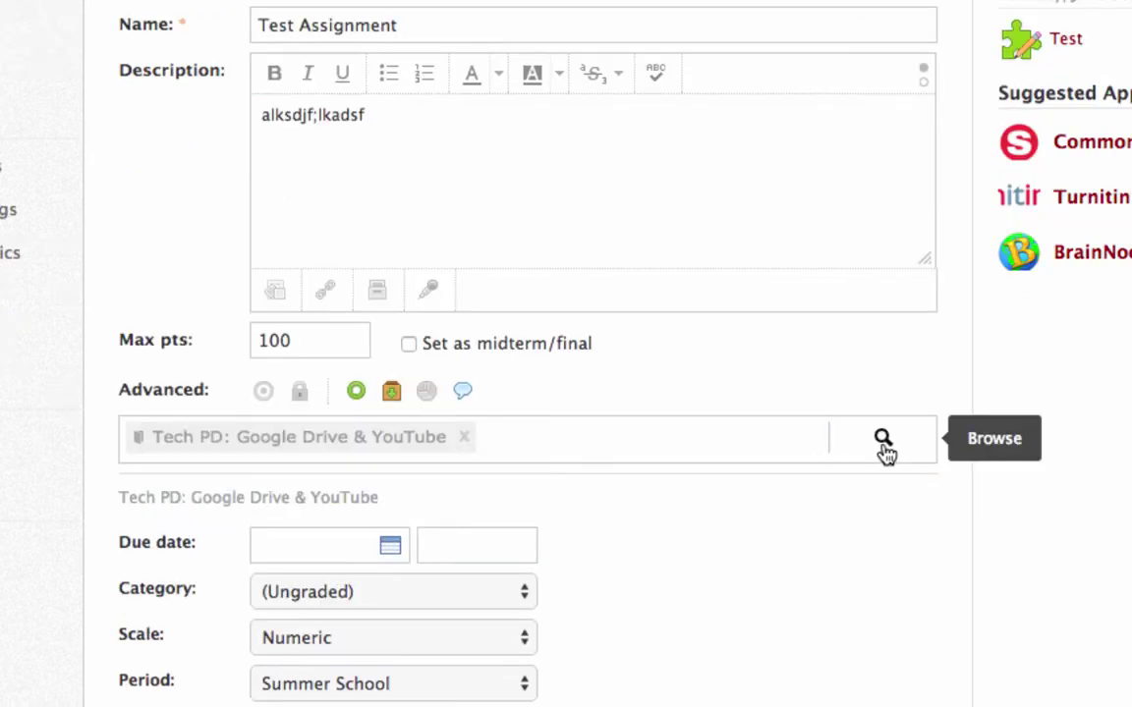
Step: Browse the courses, tick Tech PD (all sections) as a posting target, and cancel the selection
click(882, 552)
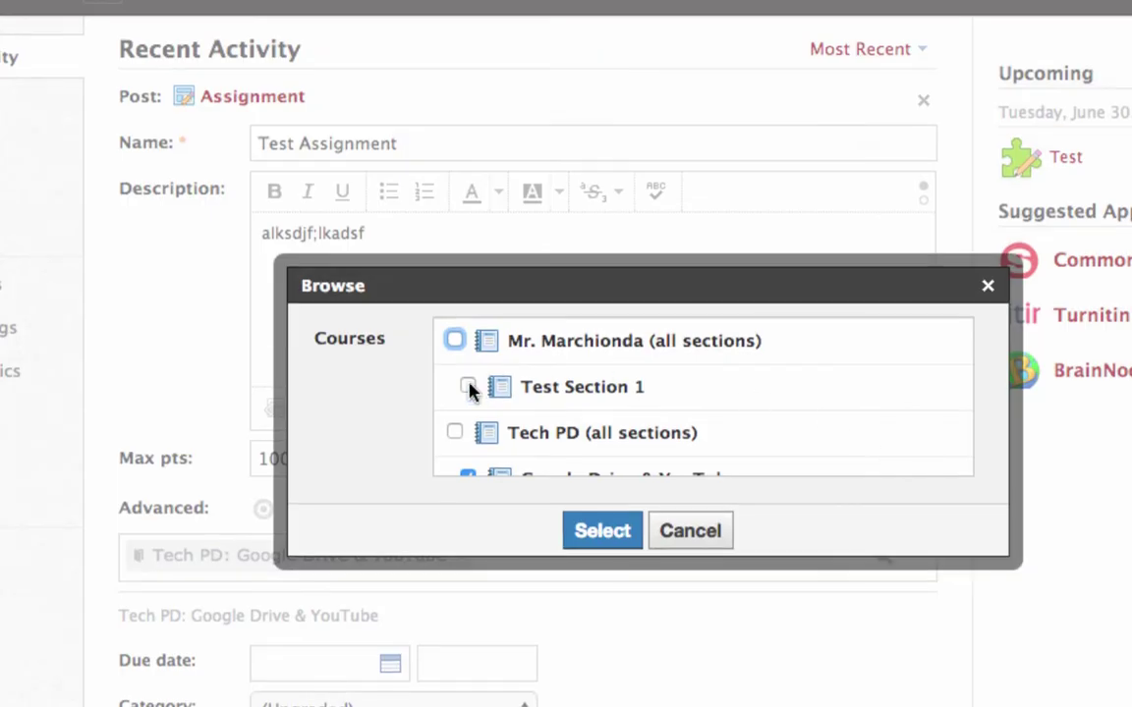
scroll(470, 393, down, 1)
click(455, 420)
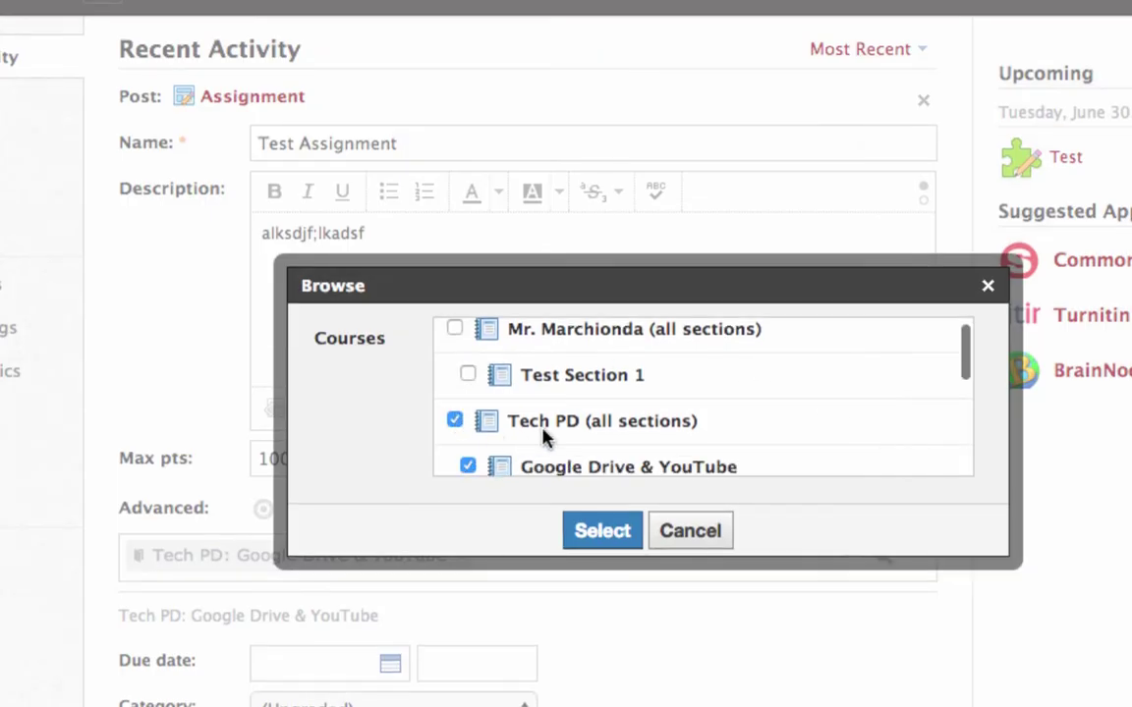
click(696, 535)
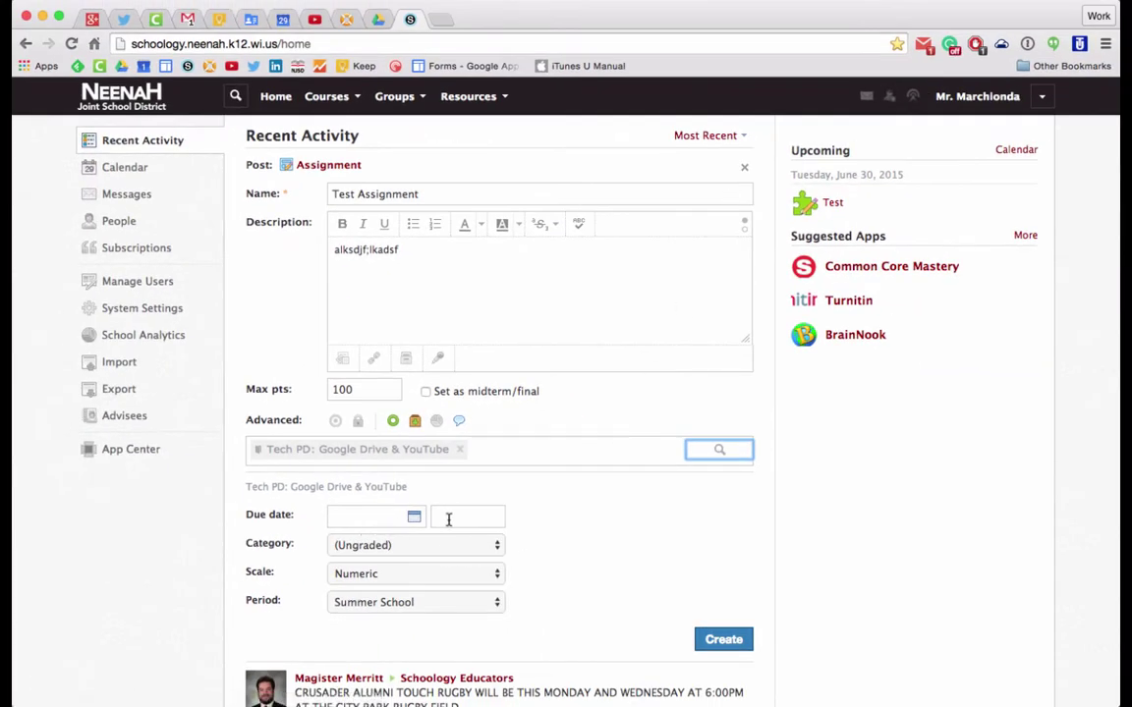
Step: View the Scale choices for the assignment and discard the unposted assignment
click(393, 578)
click(393, 574)
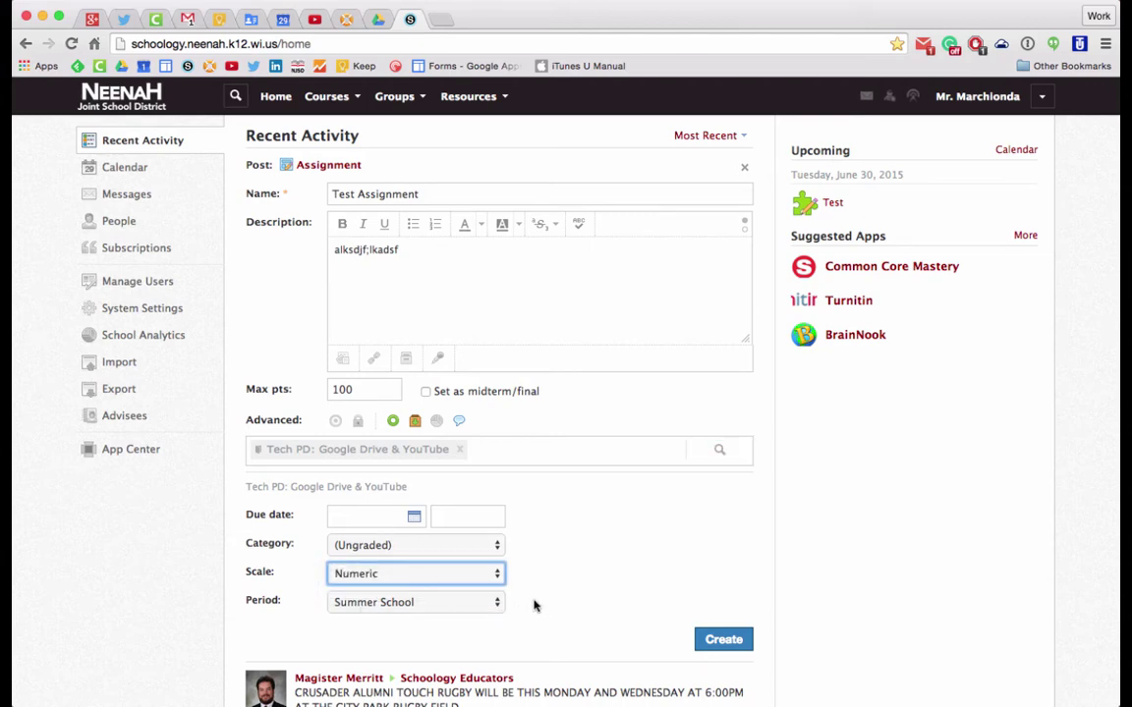
click(743, 167)
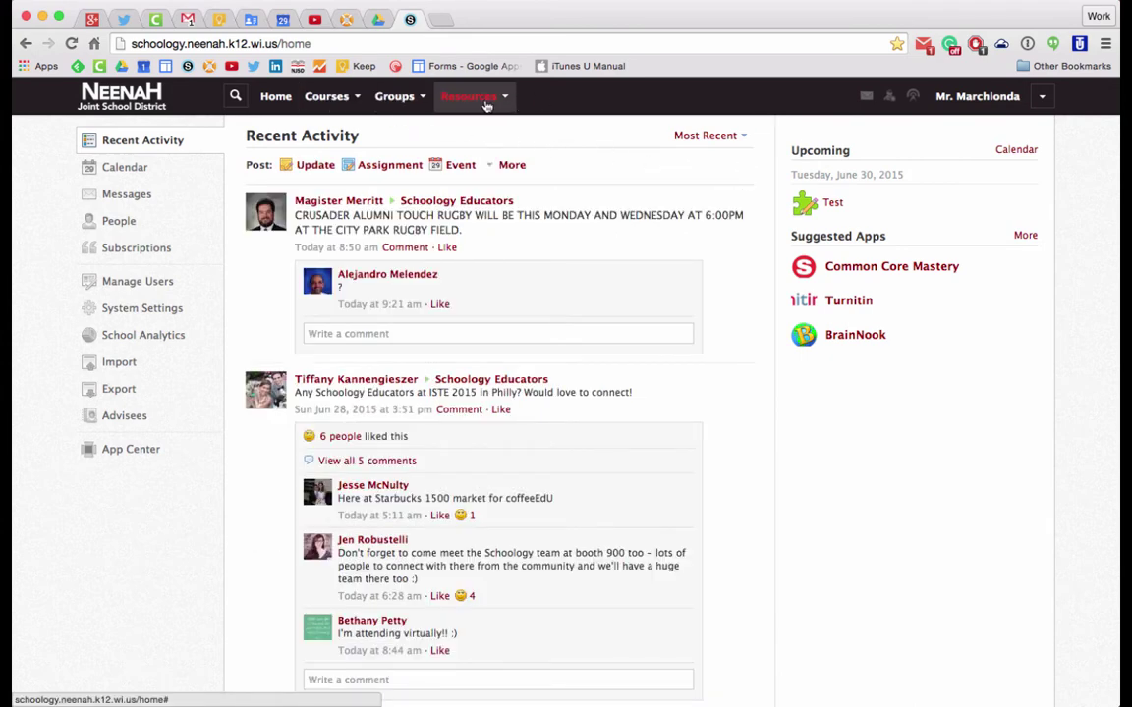
Step: Open the Test Section 1 course from the list of courses
click(347, 99)
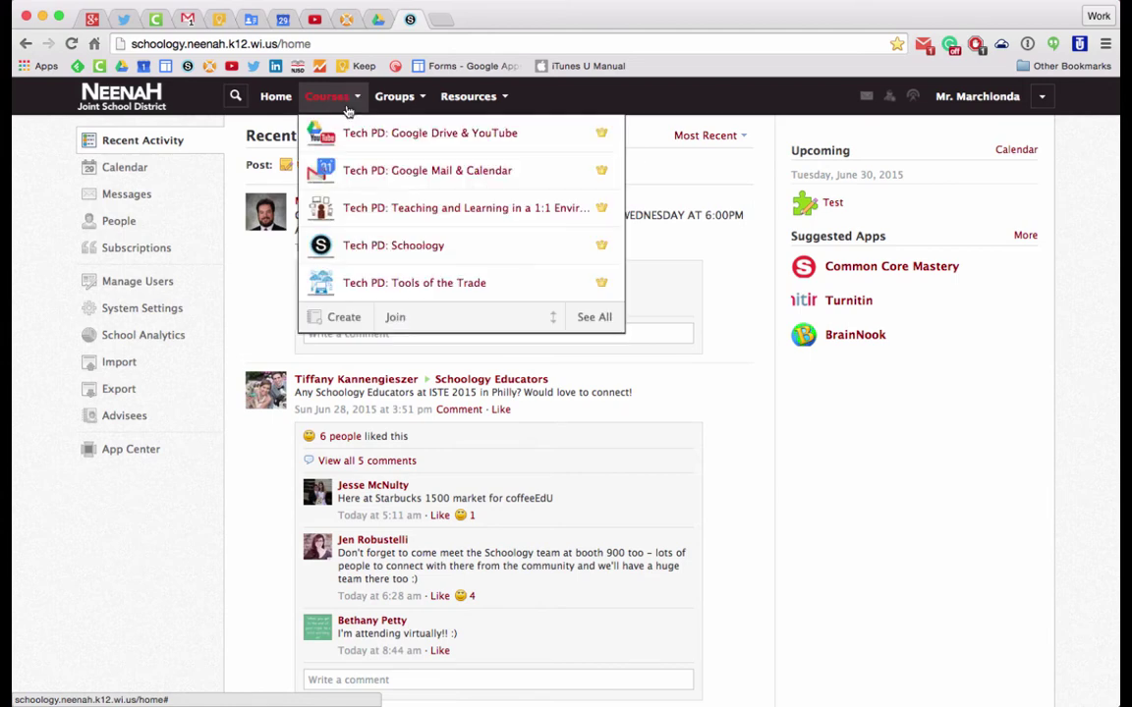
scroll(374, 260, down, 5)
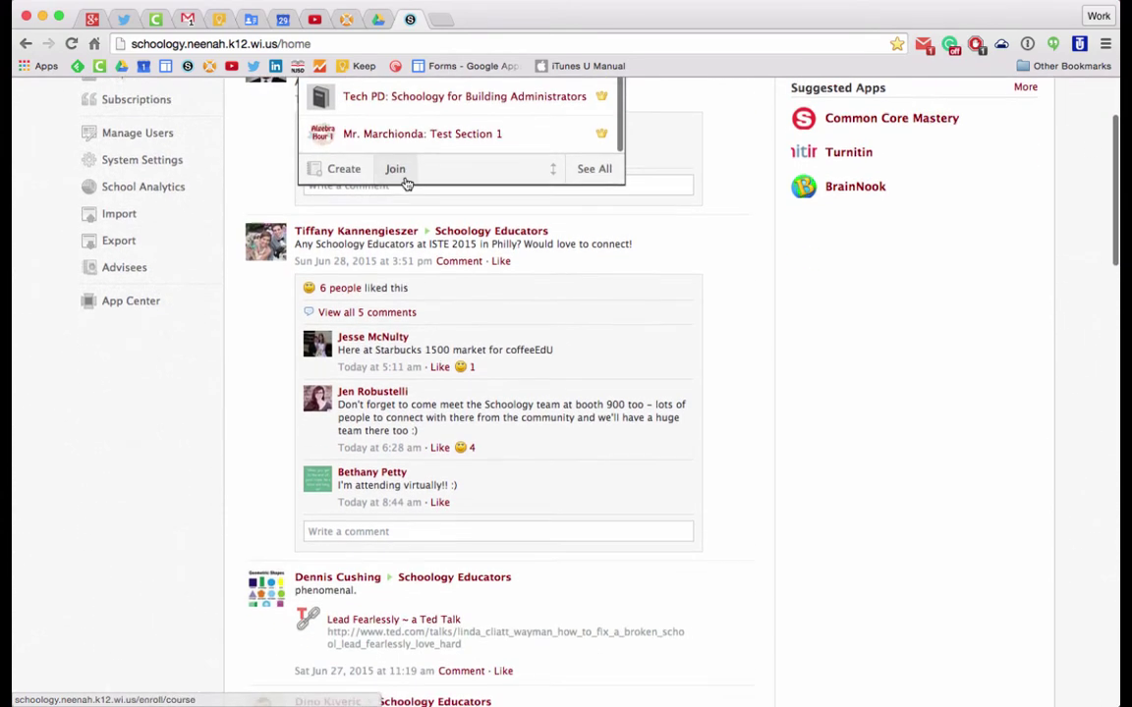
click(425, 134)
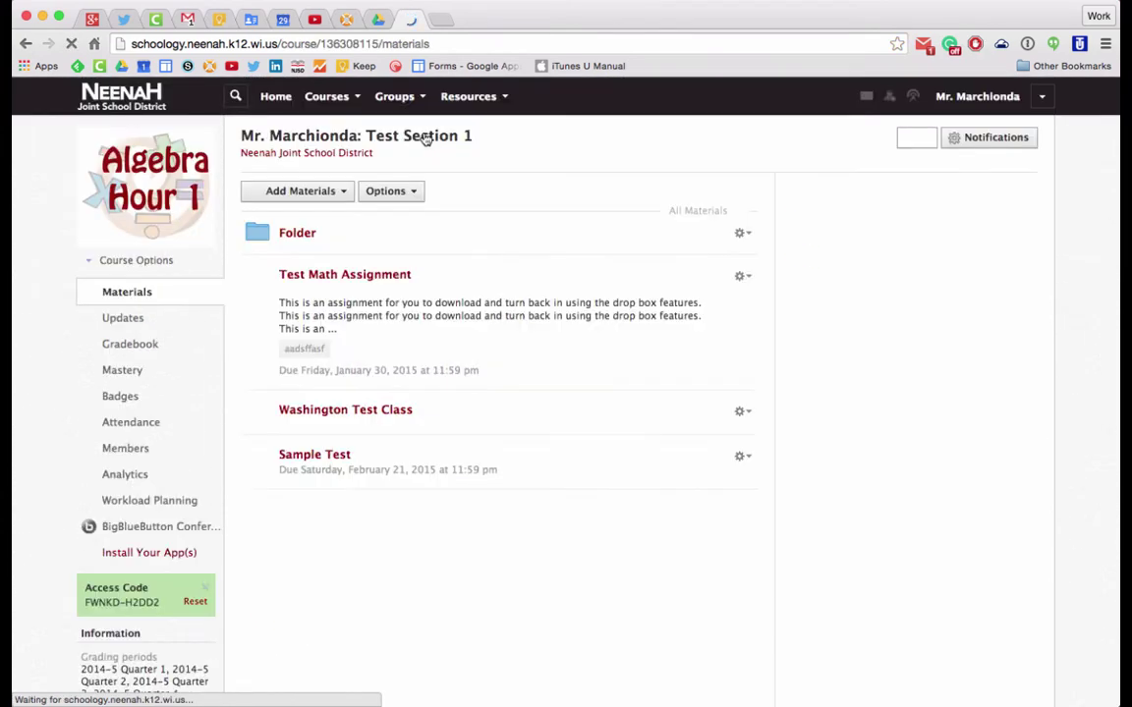
Step: Open a new assignment form in the course materials, examine its link and content insertion options, and close it without creating anything
click(330, 193)
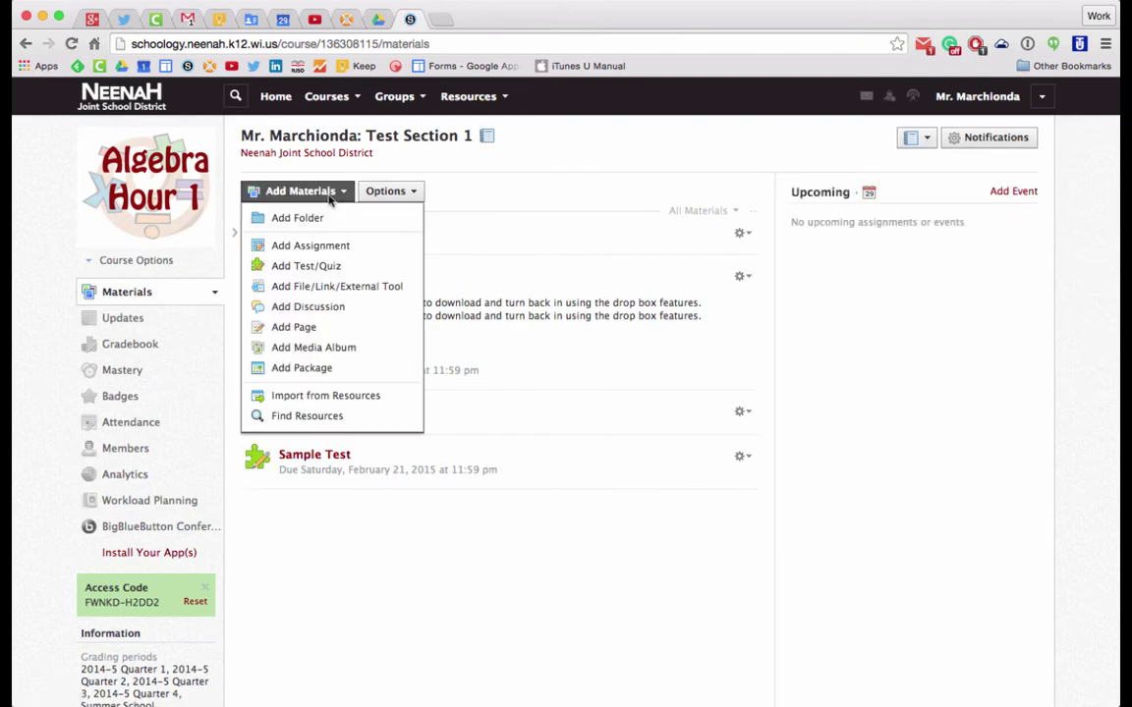
click(310, 246)
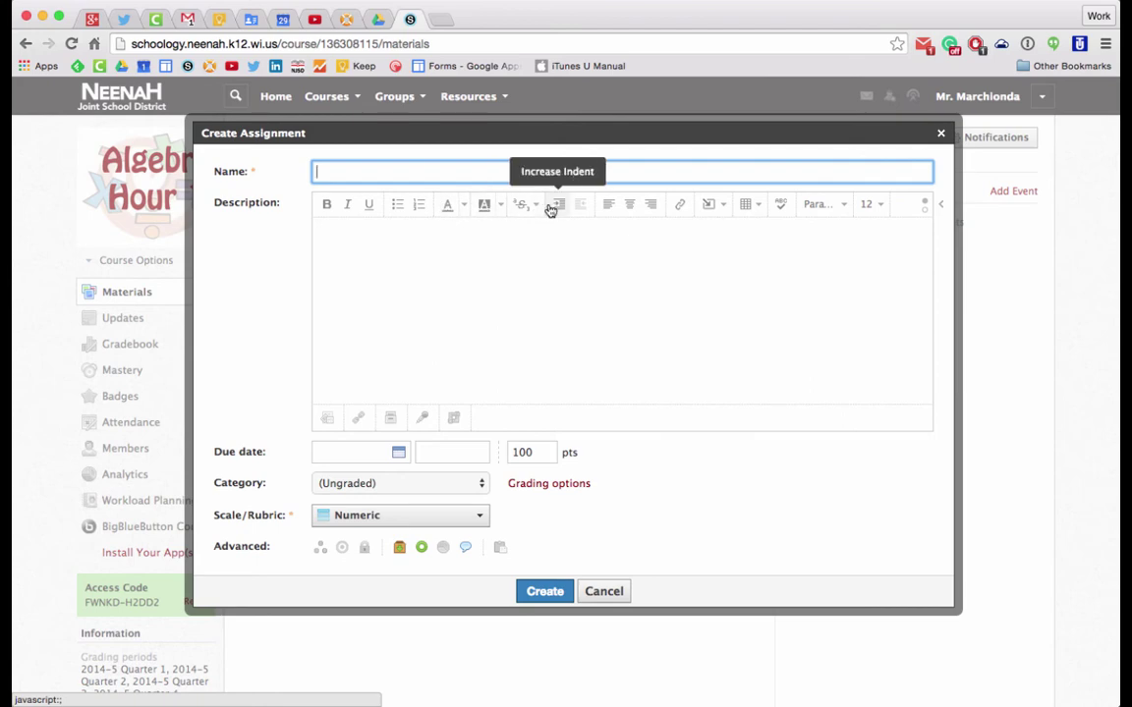
click(678, 205)
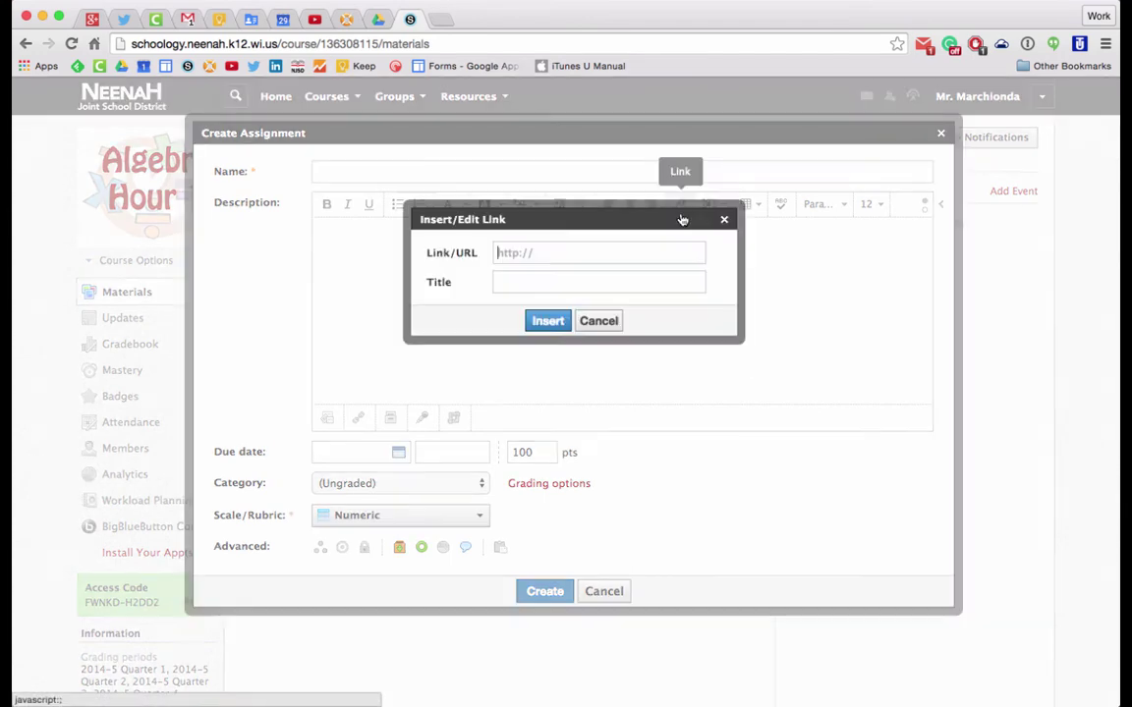
click(723, 220)
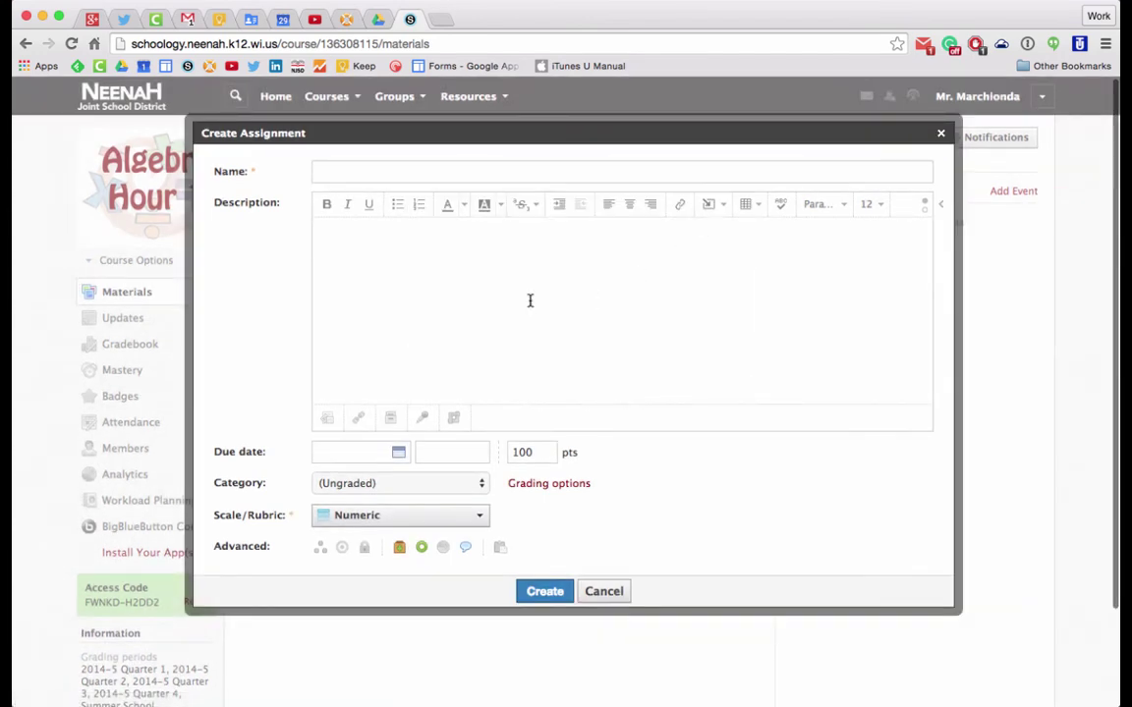
click(709, 204)
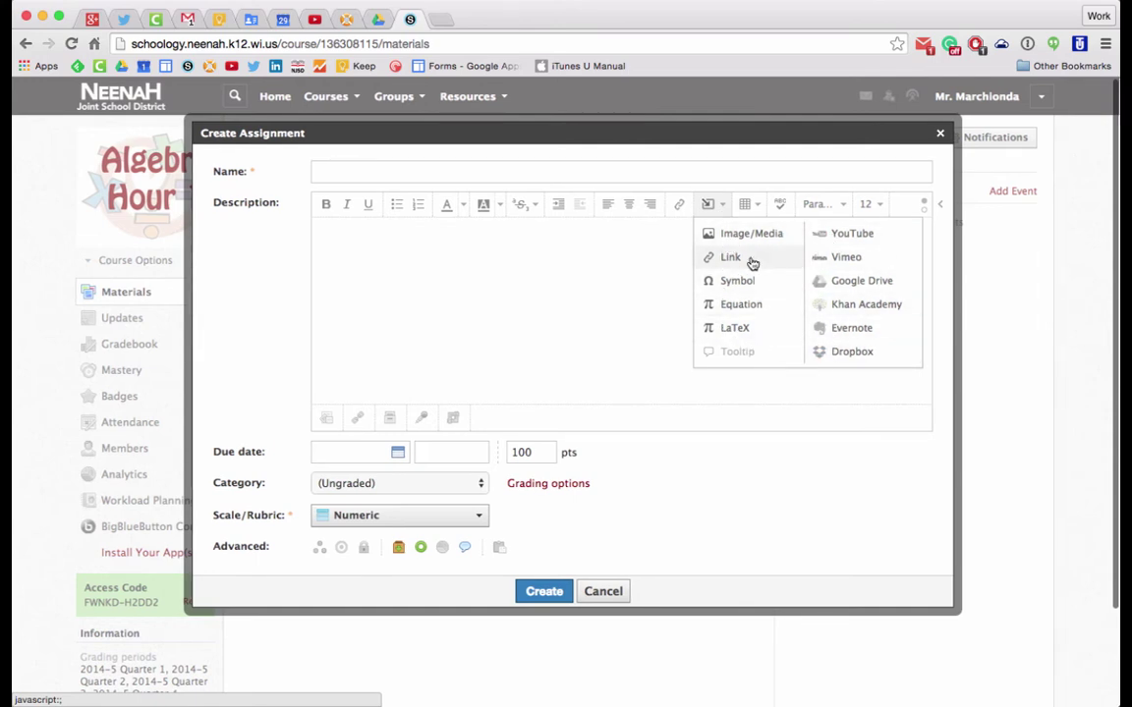
click(628, 260)
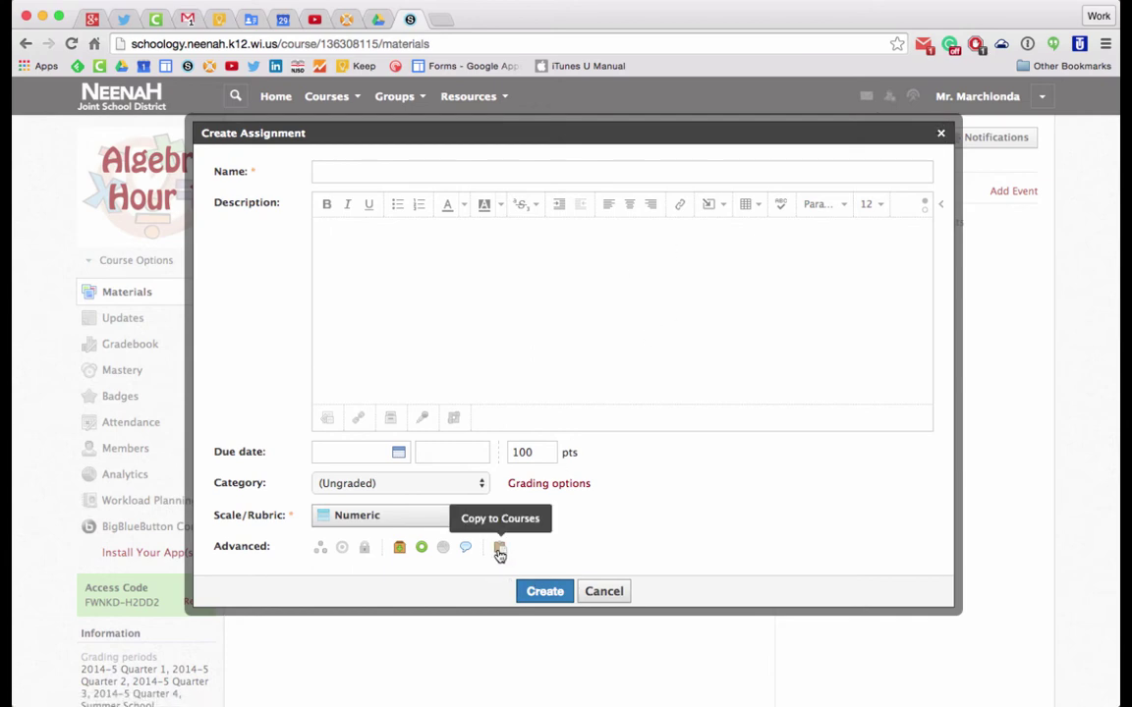
click(940, 135)
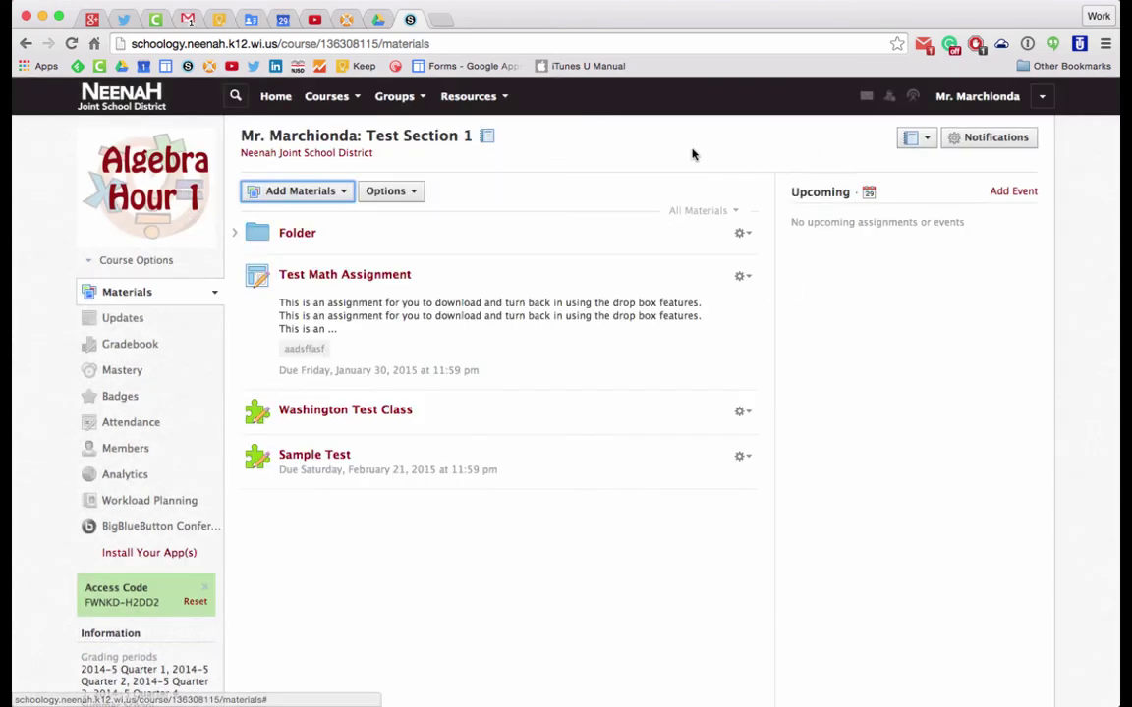
Step: Go to the personal resources and start adding a new assignment template
click(469, 97)
click(486, 137)
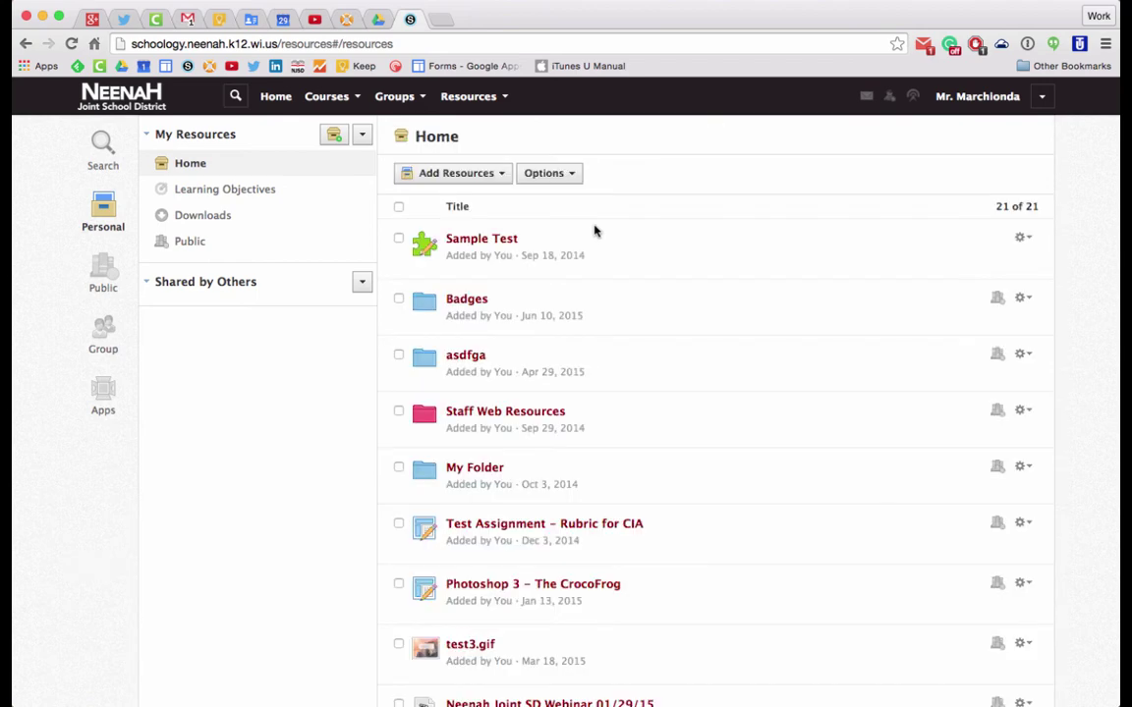
click(451, 177)
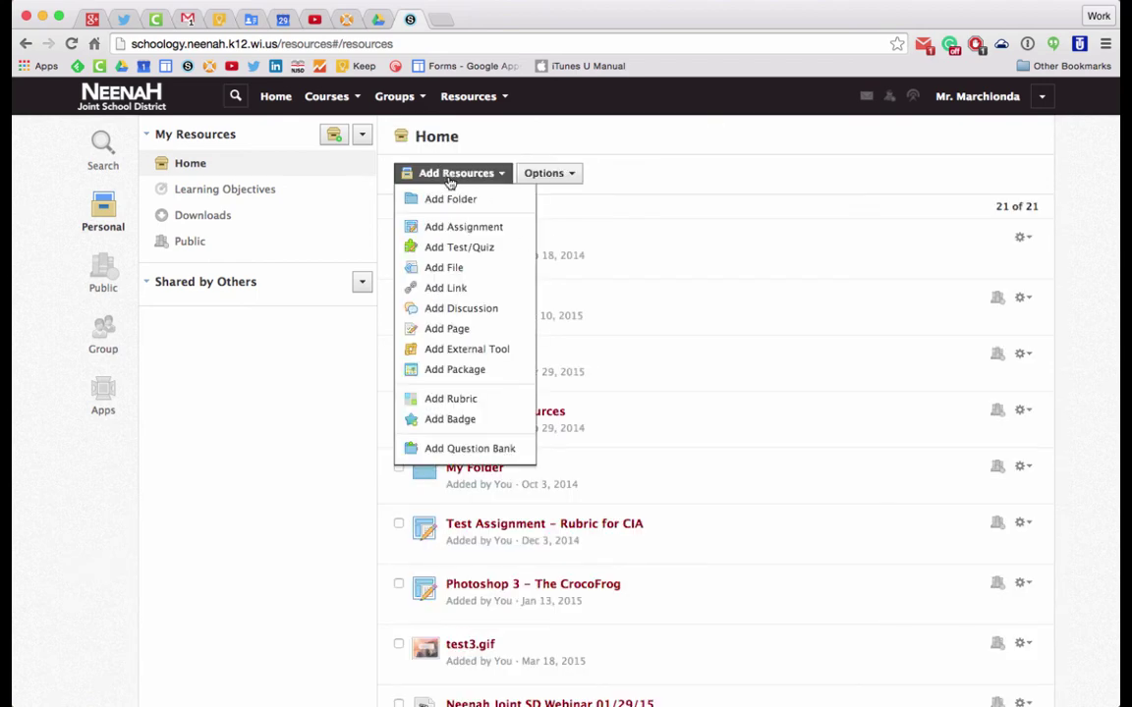
click(457, 246)
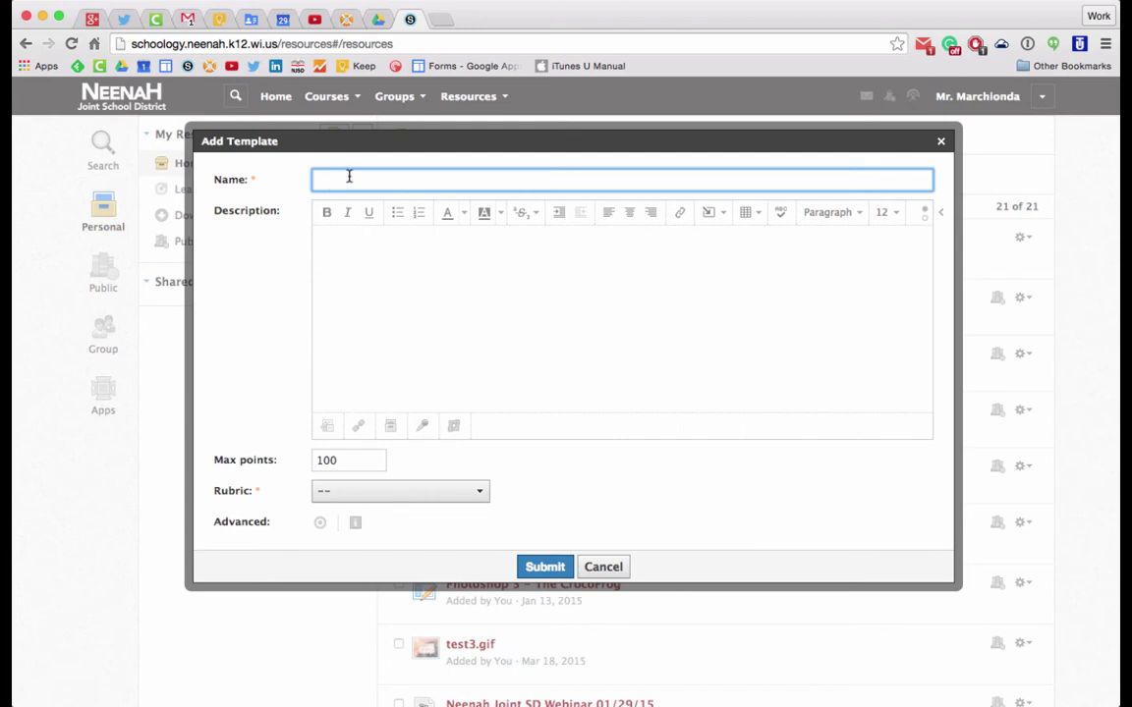
Step: Examine the template's description editor, max points and rubric choices without changing them
click(350, 261)
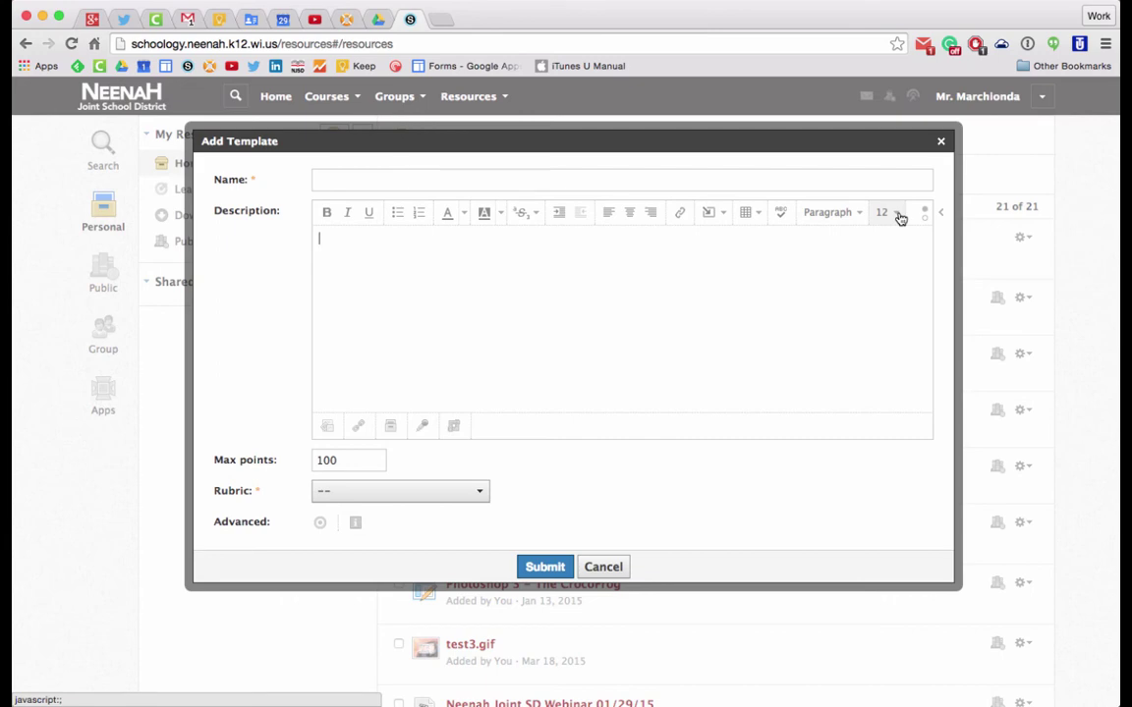
double_click(356, 462)
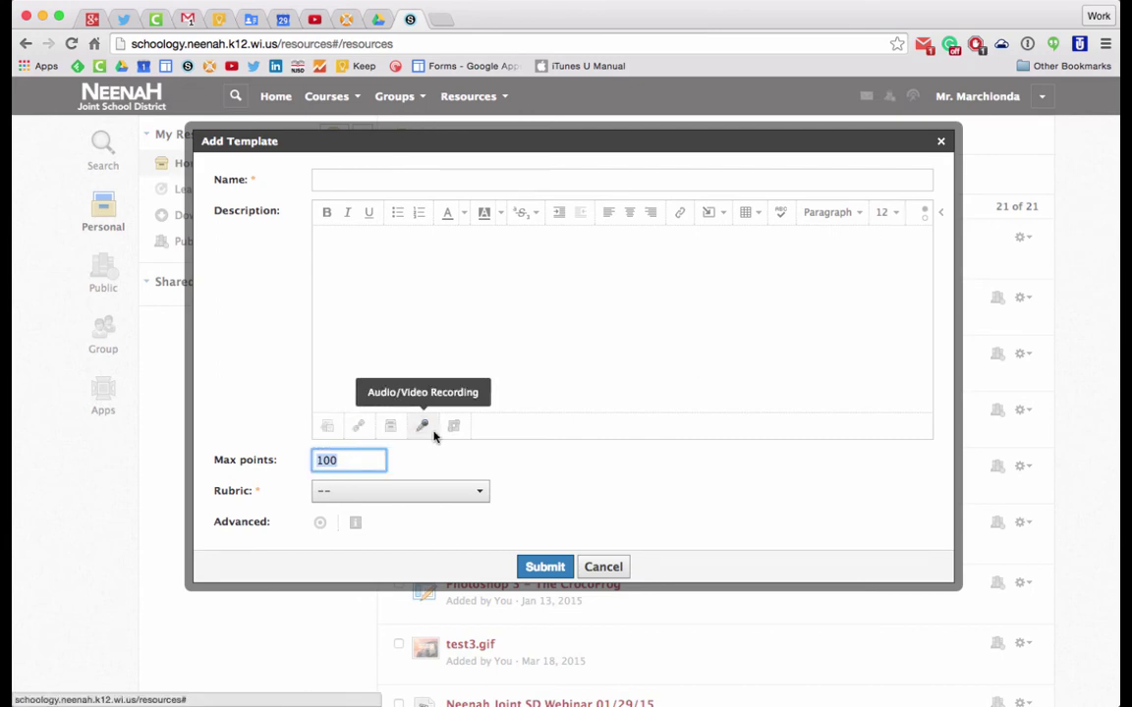
click(462, 491)
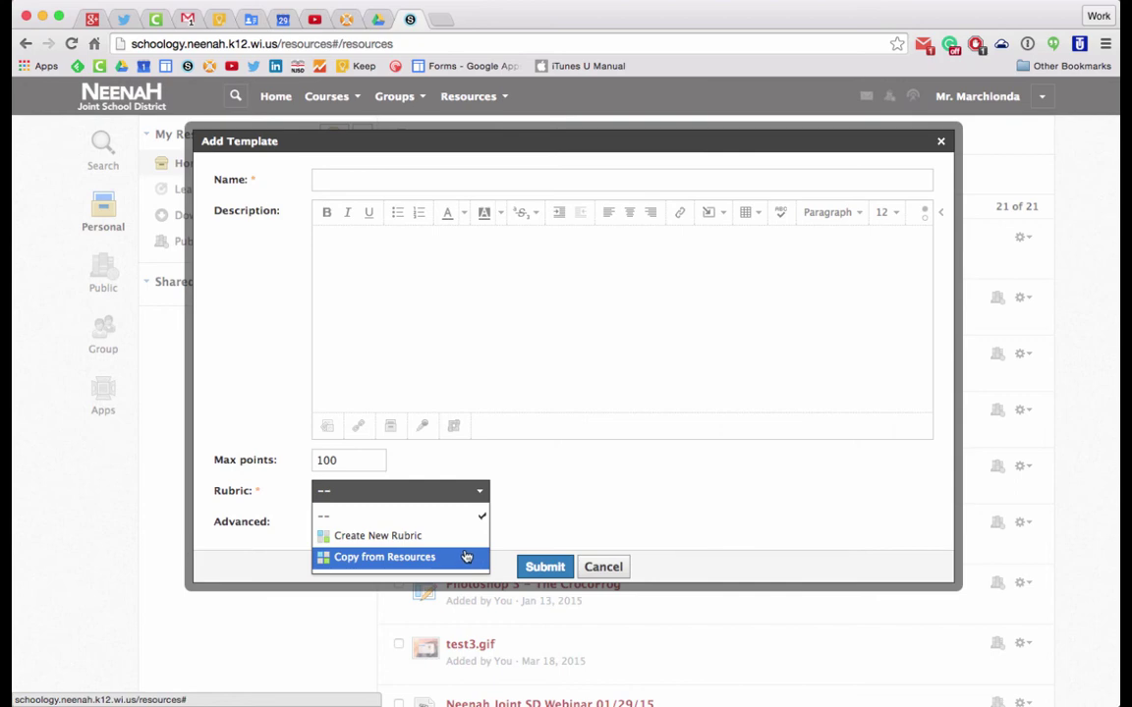
click(515, 518)
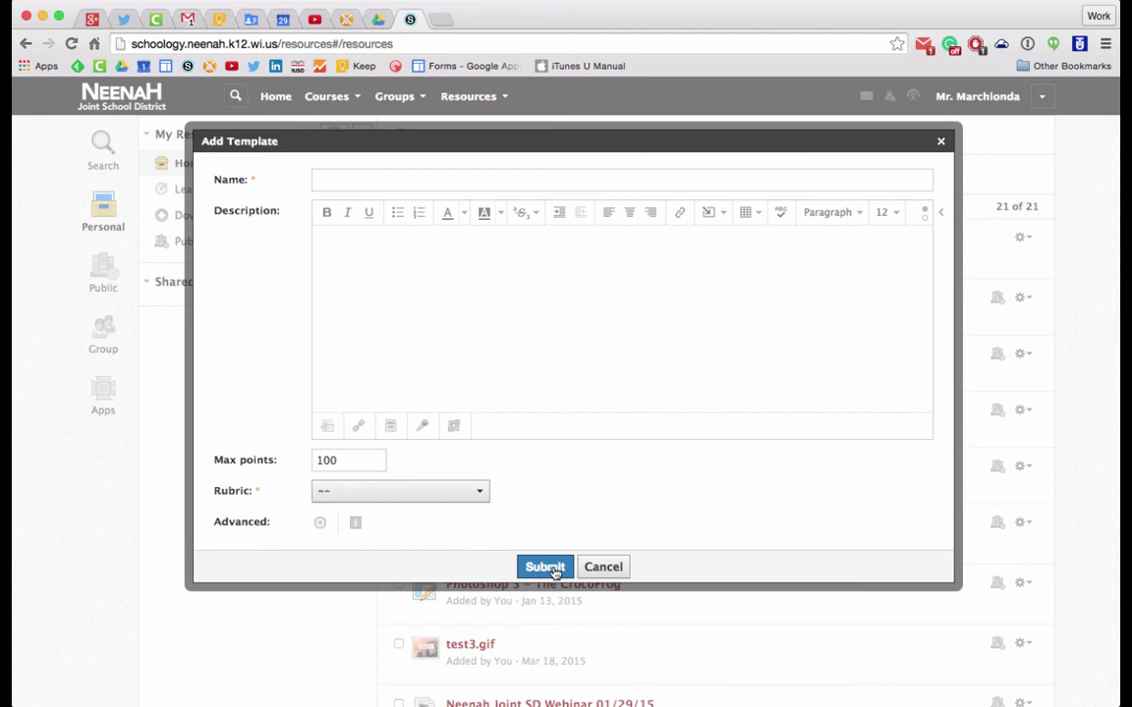
Step: Create the assignment template with the name "rga" and the description "dasfdsf"
click(425, 174)
text(rga)
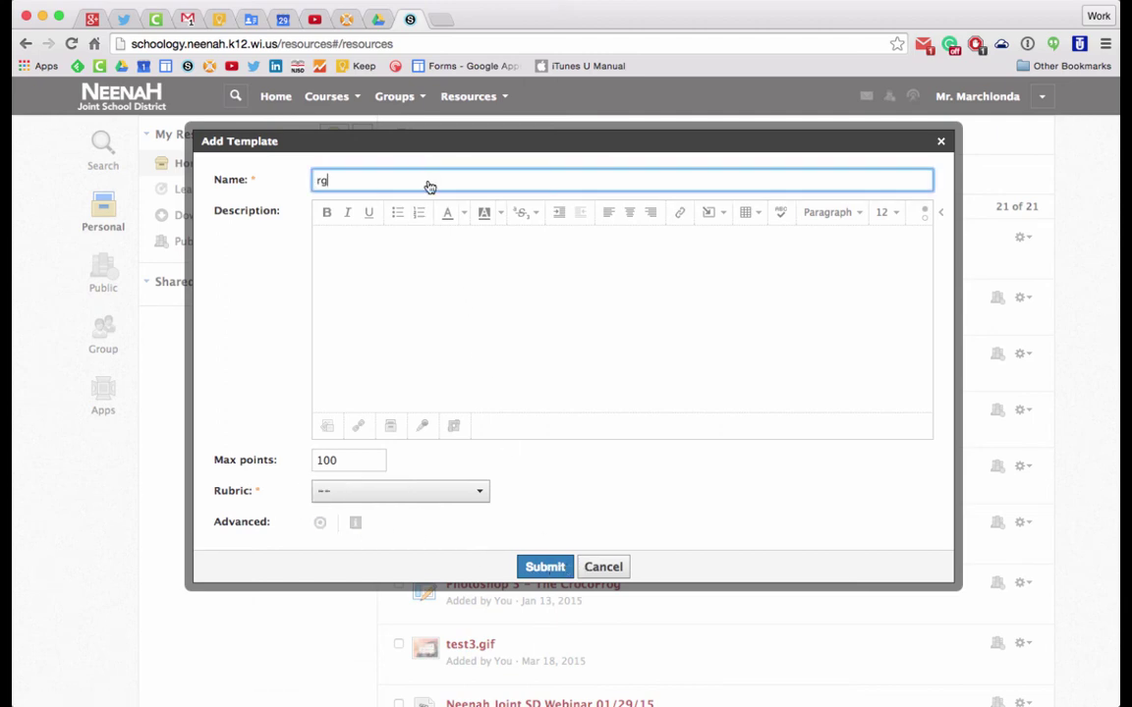
click(397, 293)
text(dasfdsf)
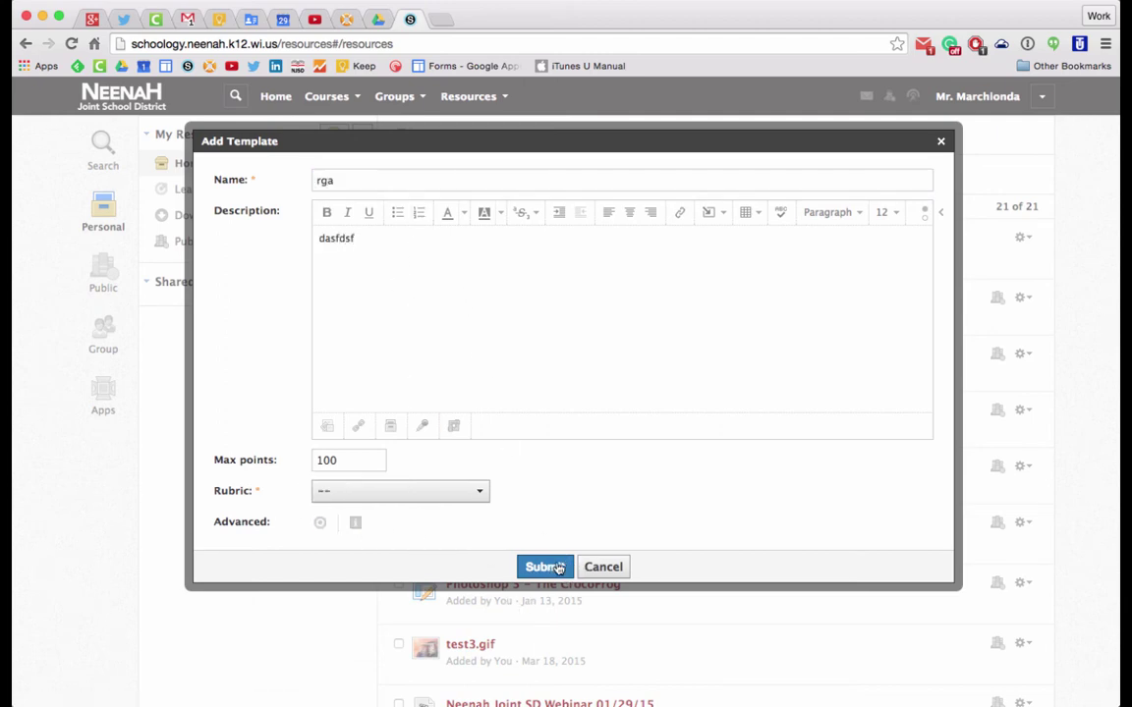
click(546, 568)
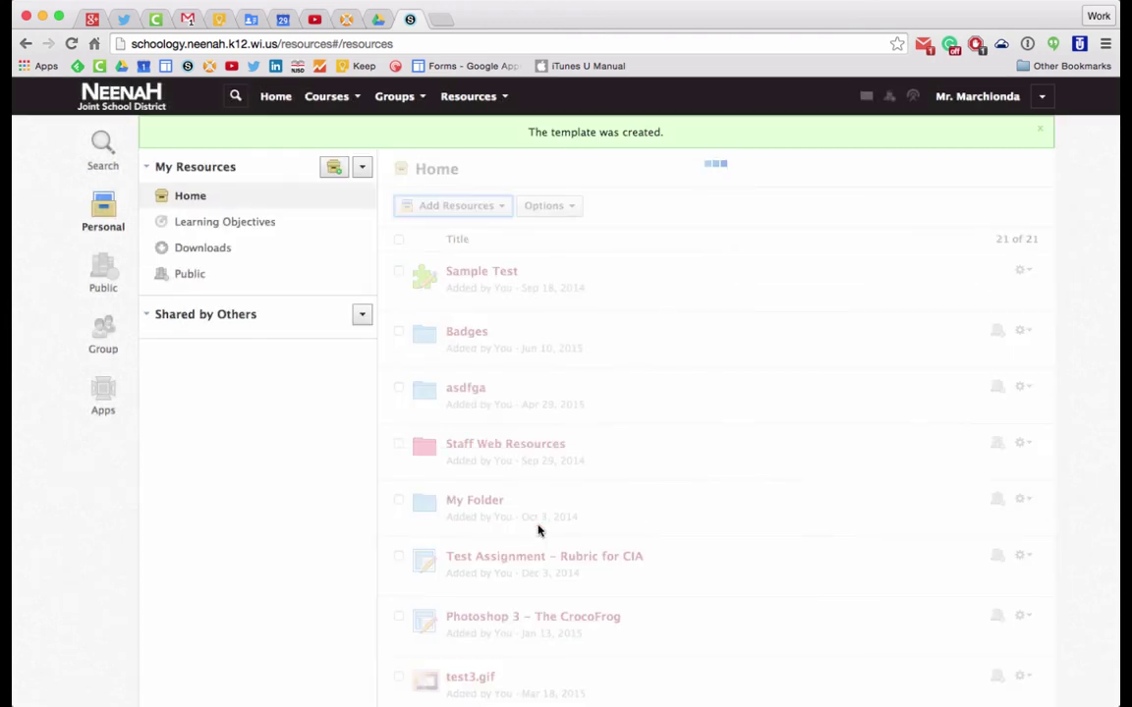
Step: Start adding the "rga" template to a course and select Test Section 1 as the destination
scroll(538, 533, down, 6)
scroll(536, 548, down, 4)
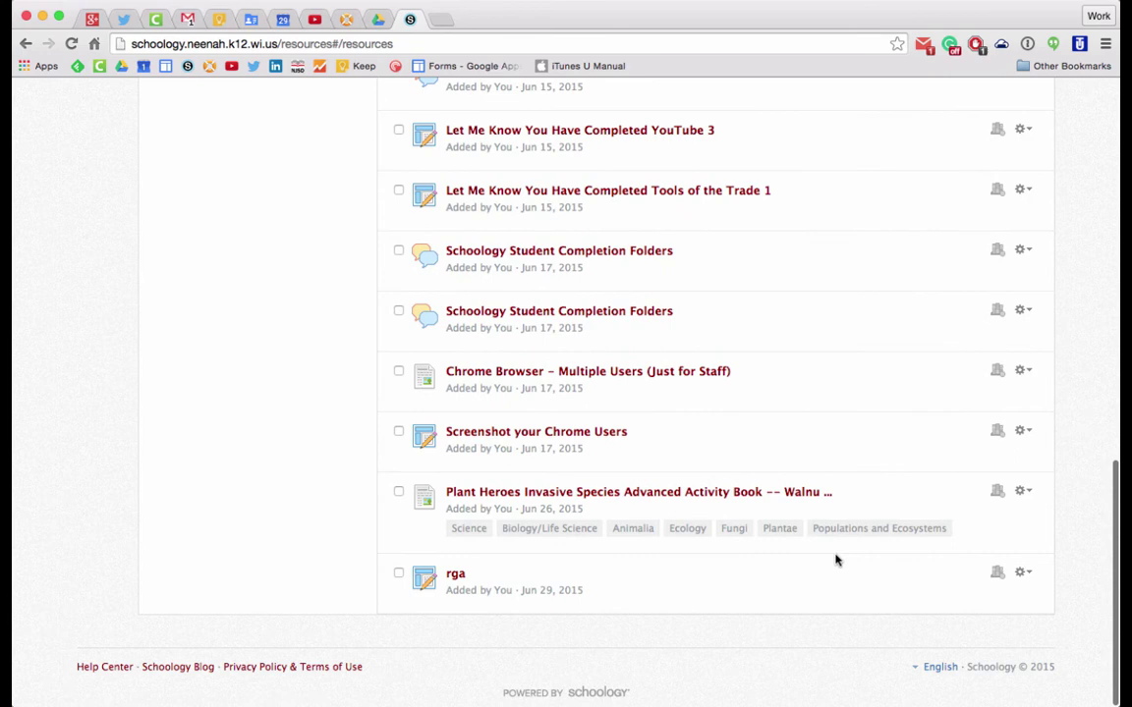
click(1023, 573)
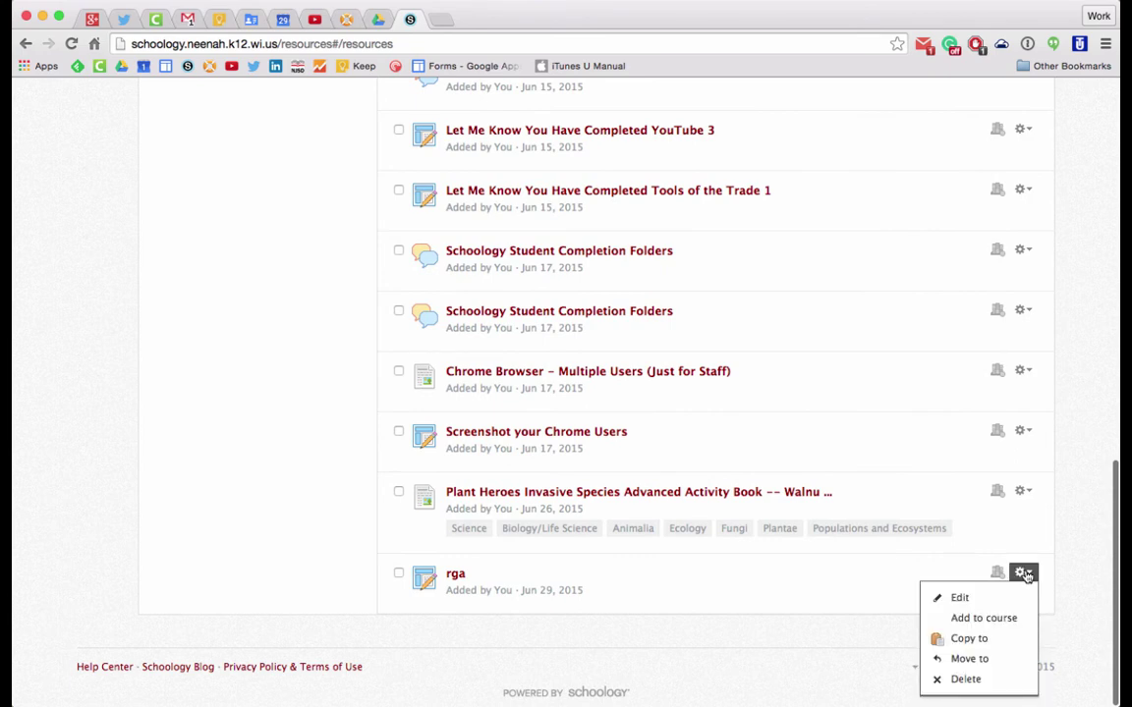
click(999, 621)
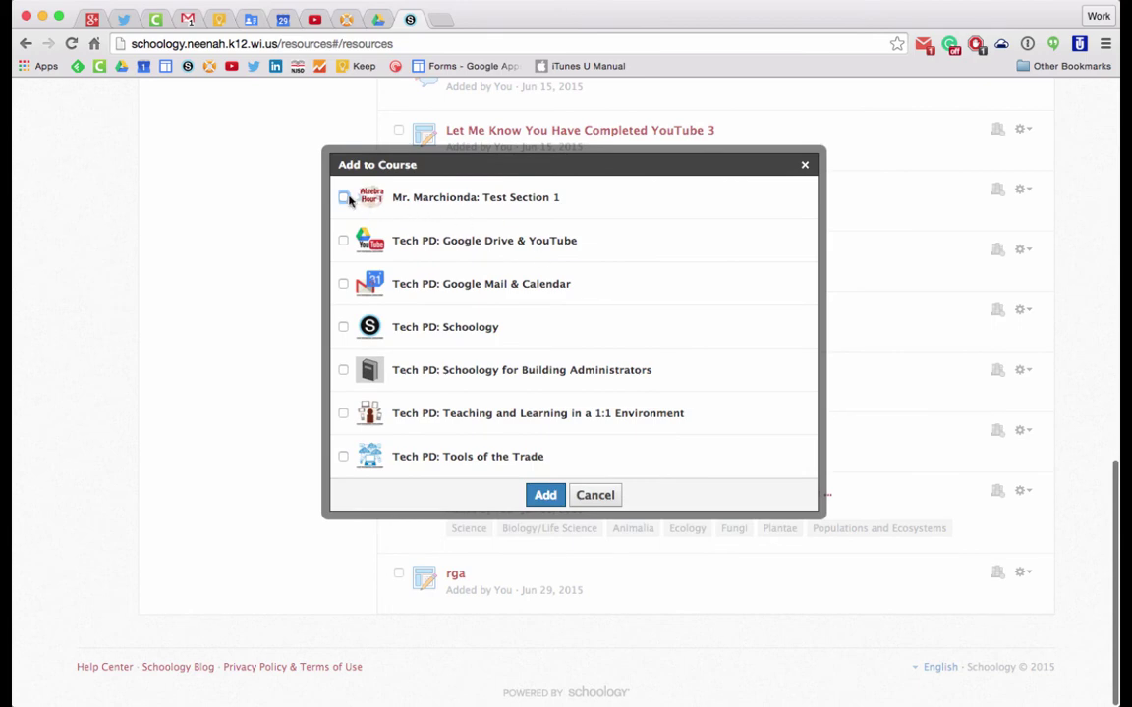
click(344, 198)
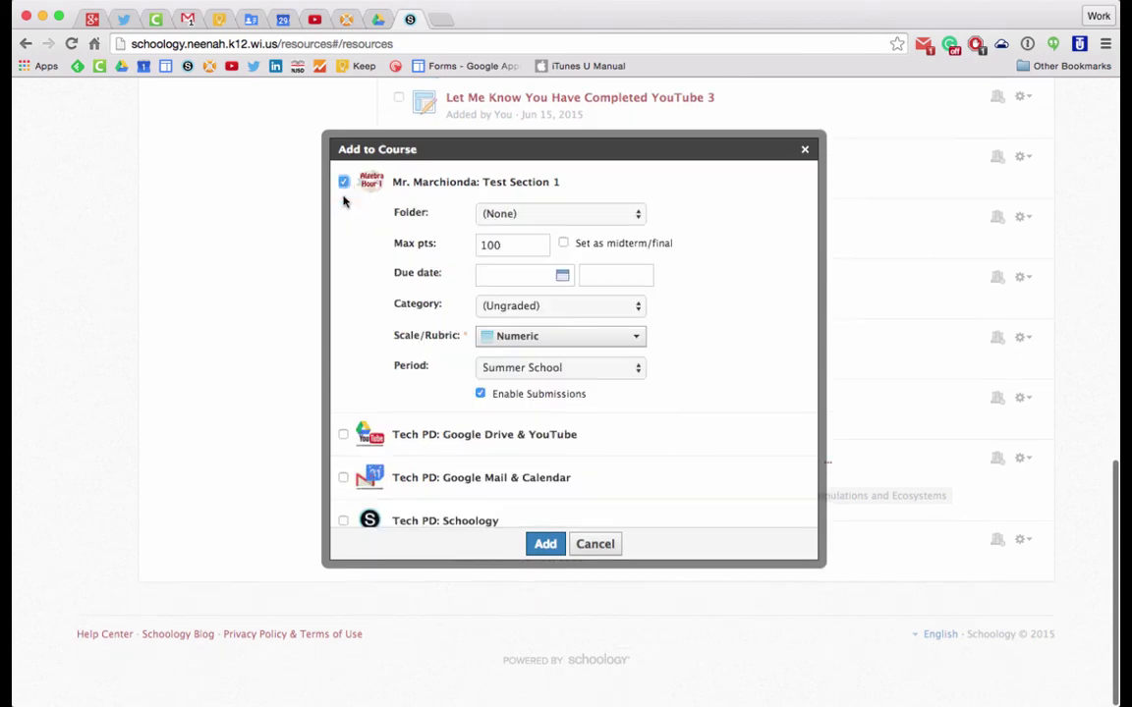
Step: Examine the folder and scale/rubric choices, try the Classwork category for the assignment, and cancel adding it to the course
click(522, 215)
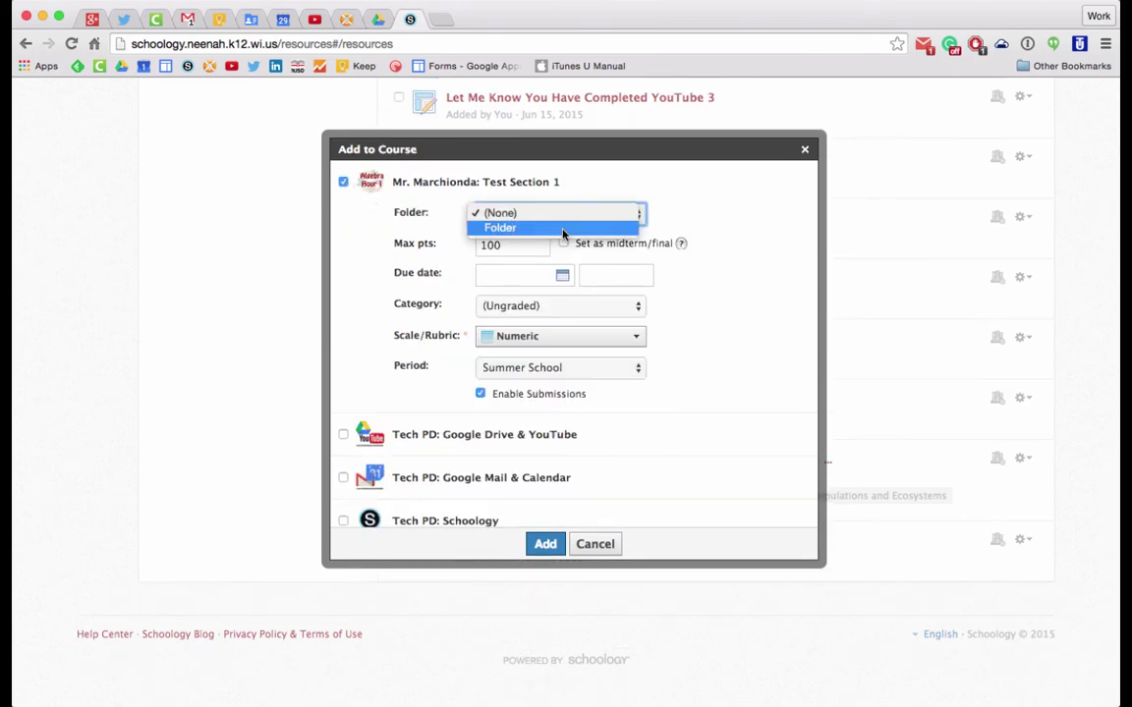
click(522, 214)
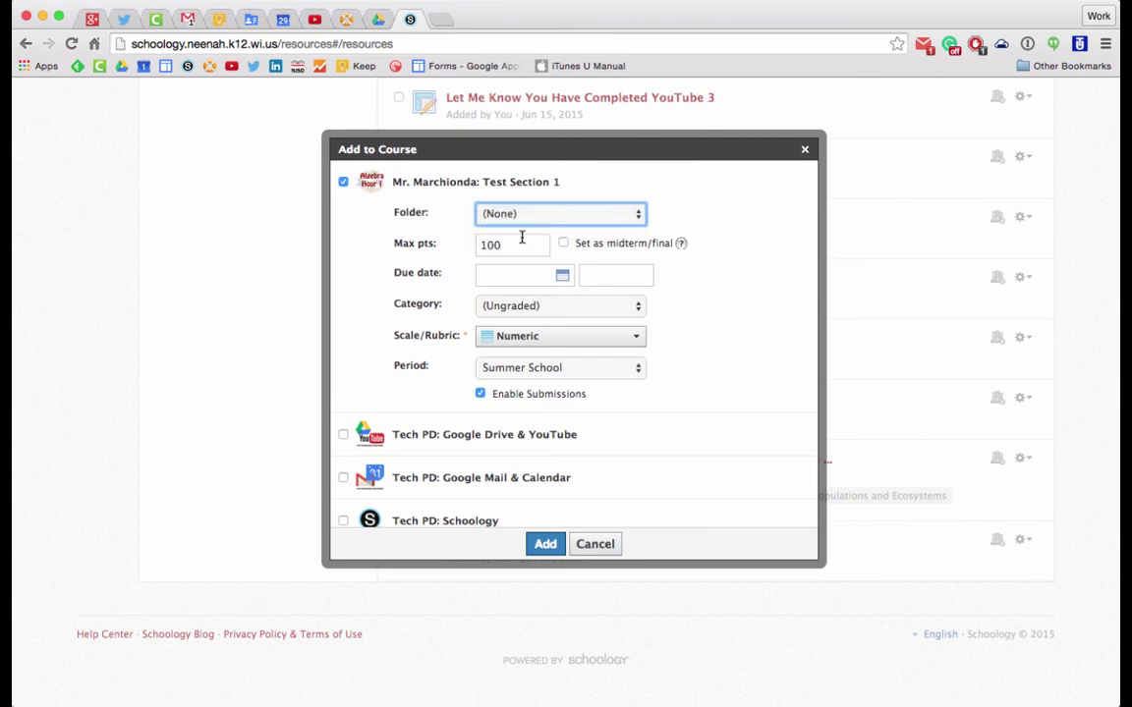
click(555, 305)
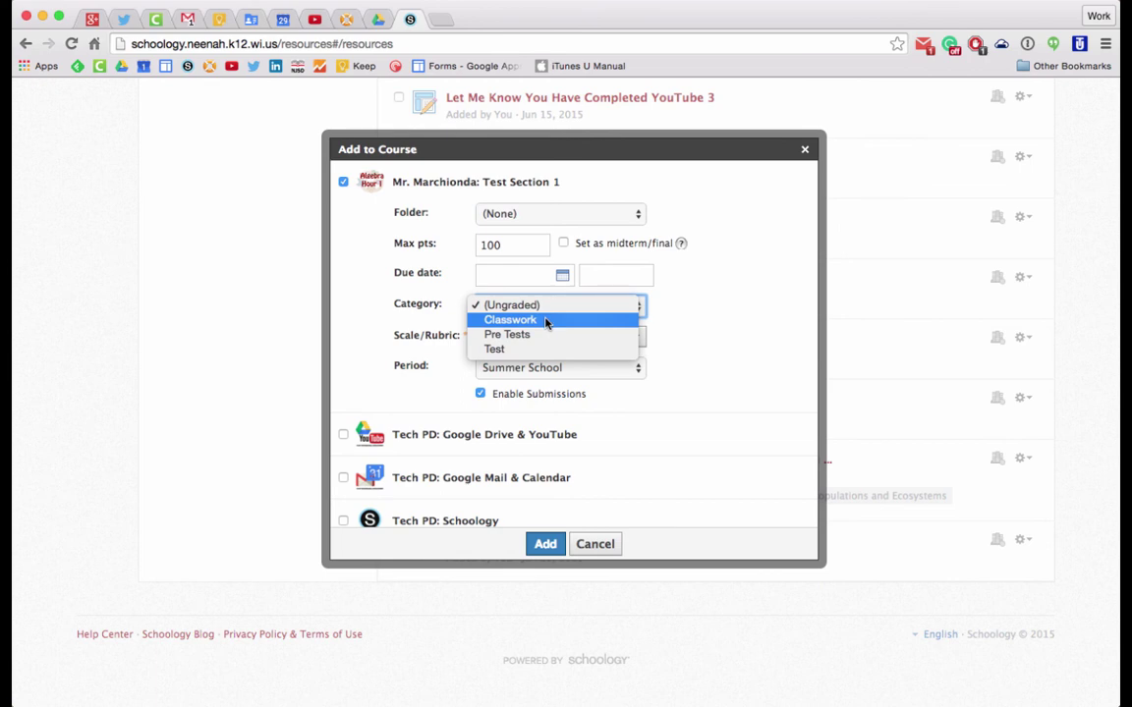
click(547, 322)
click(509, 339)
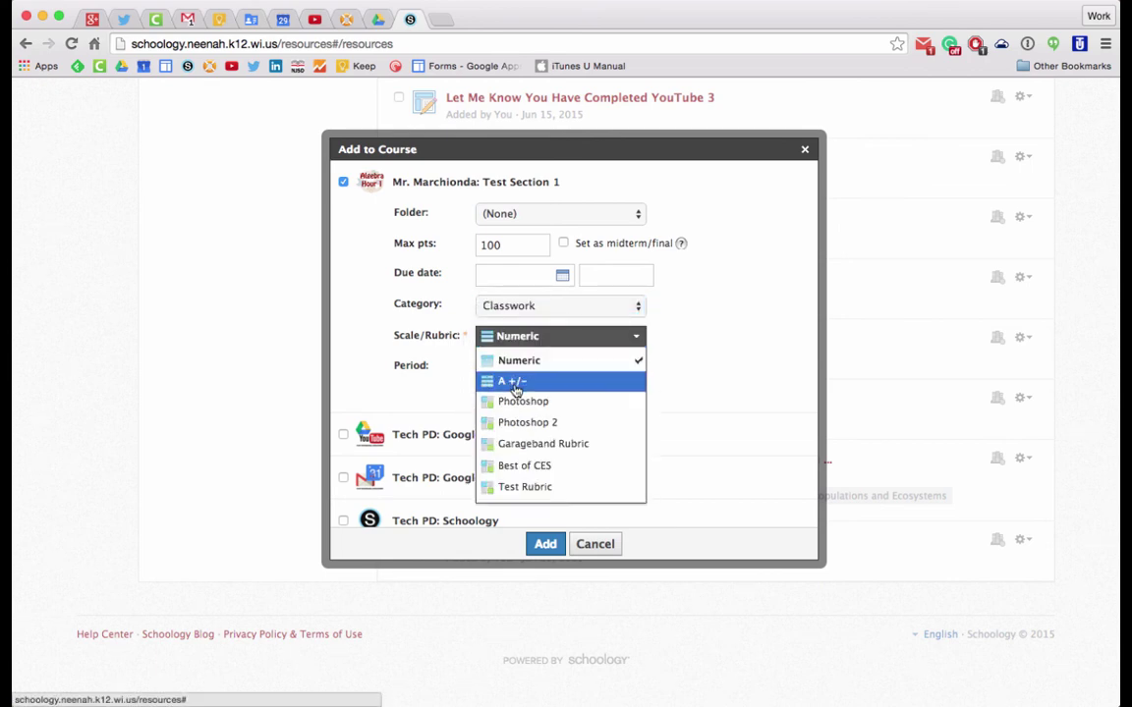
click(450, 384)
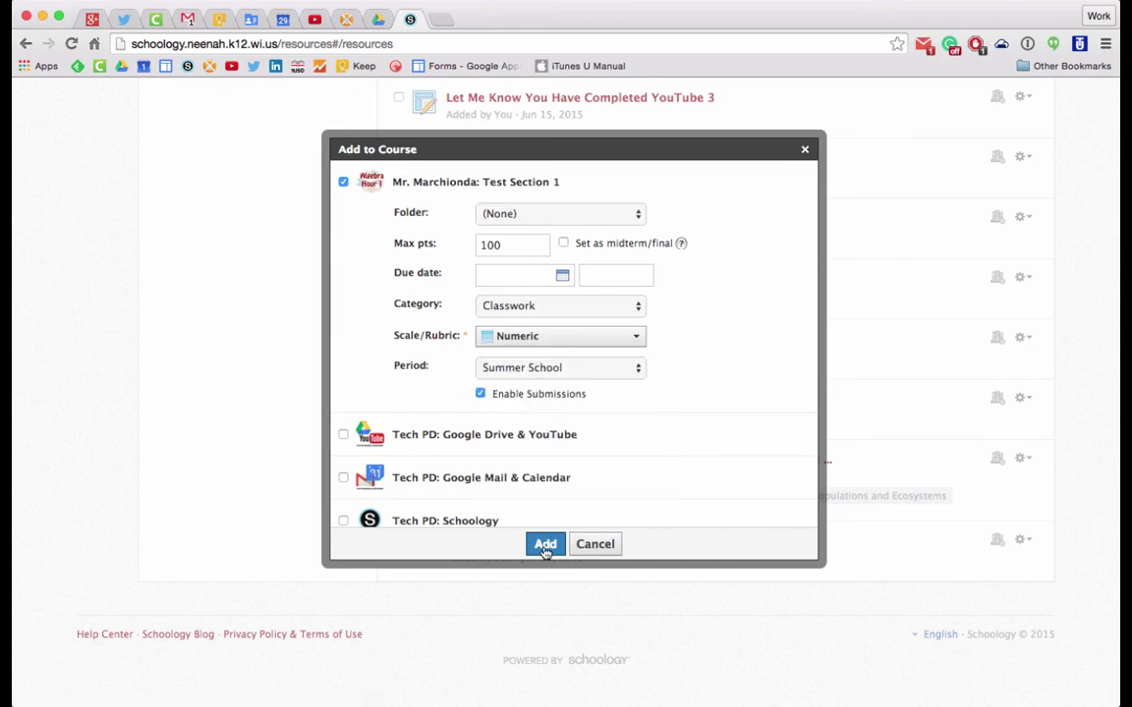
click(597, 546)
Step: Return to the home page's Recent Activity and open the form for posting a new assignment
scroll(687, 373, up, 10)
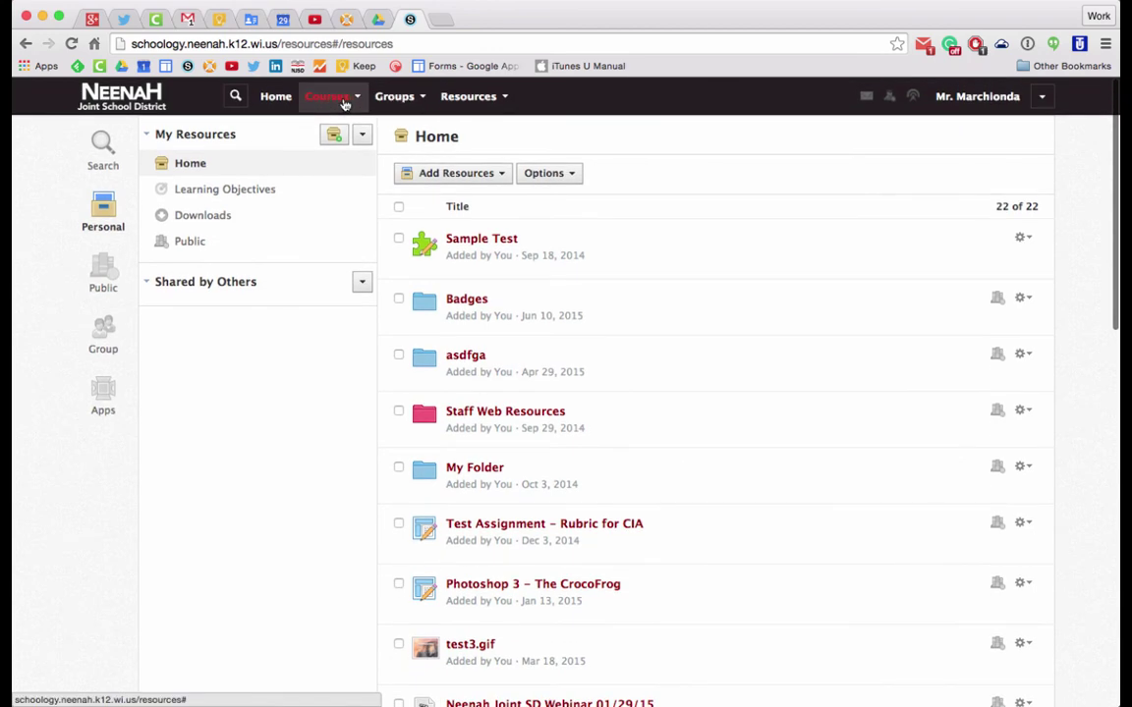
click(284, 100)
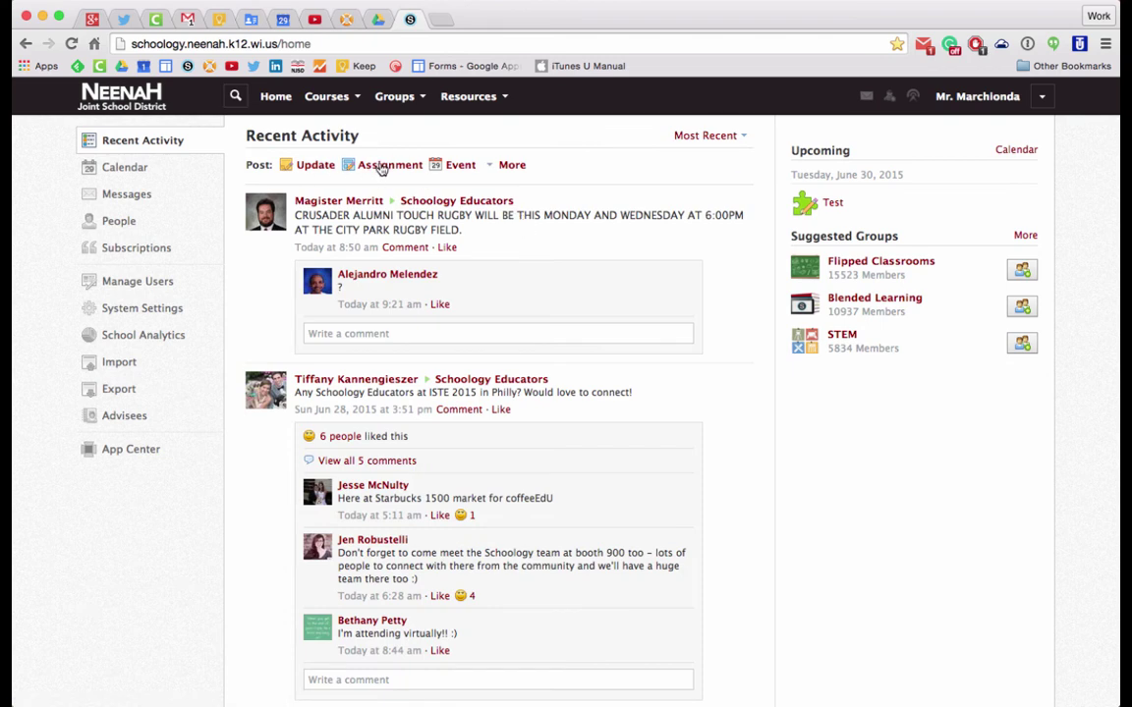
click(383, 167)
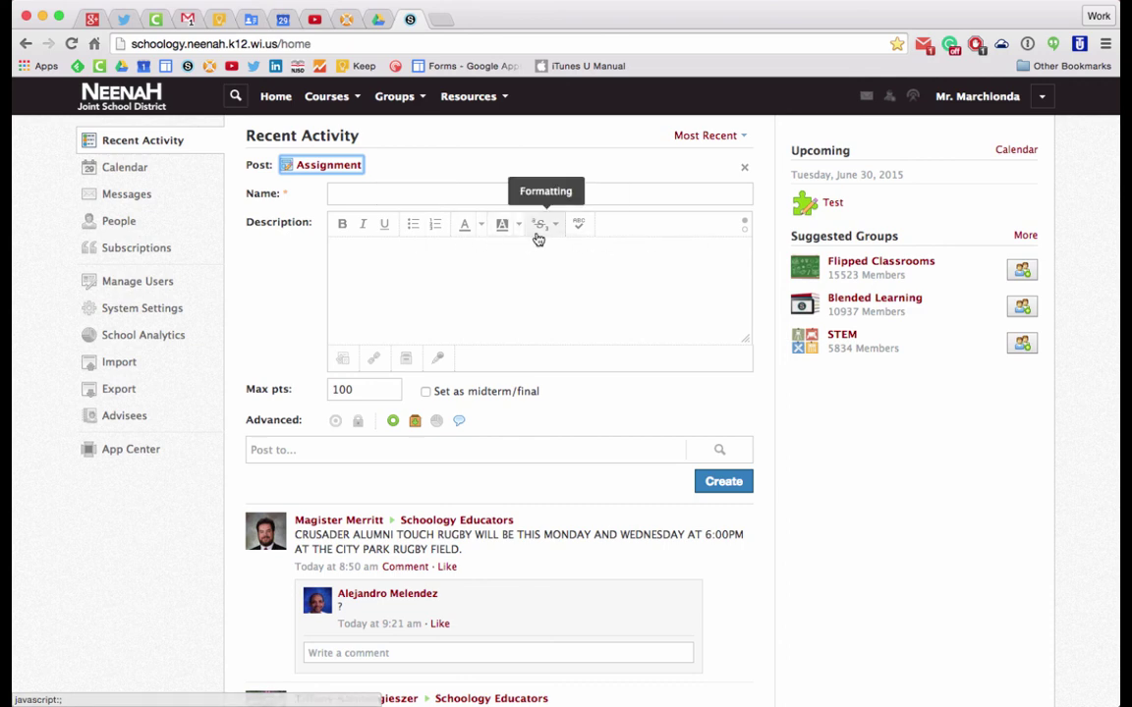
Step: Open the Test Section 1 course and review the types of materials that can be added to it
click(342, 98)
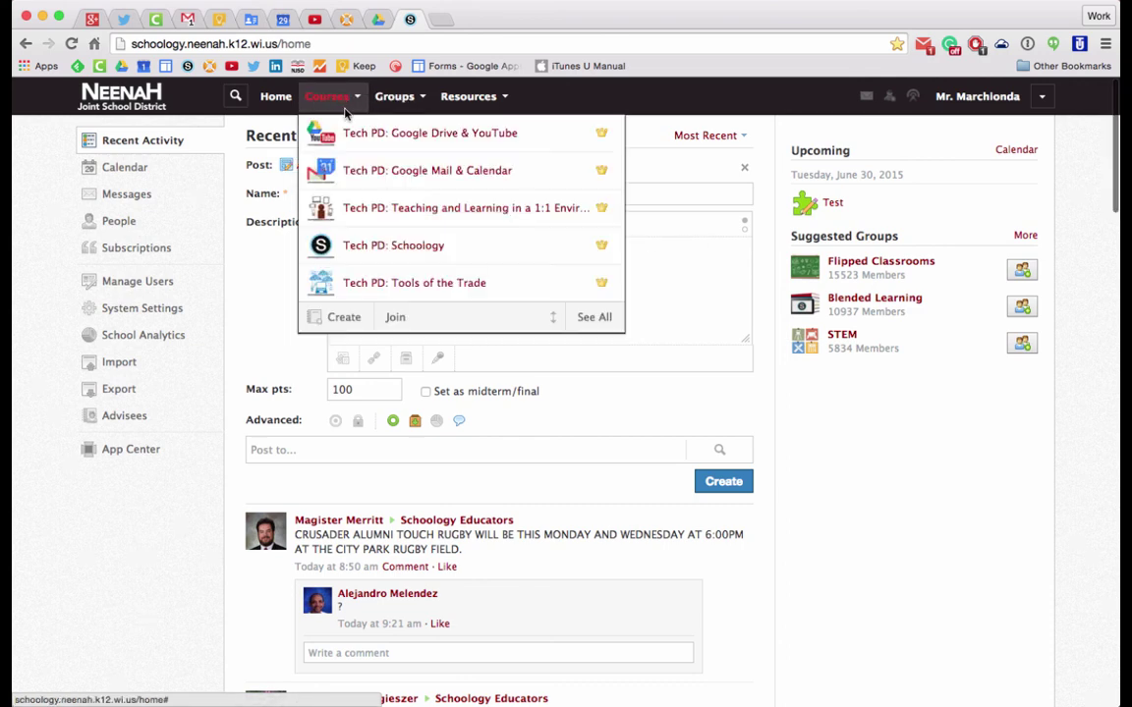
scroll(386, 198, down, 5)
scroll(589, 290, up, 4)
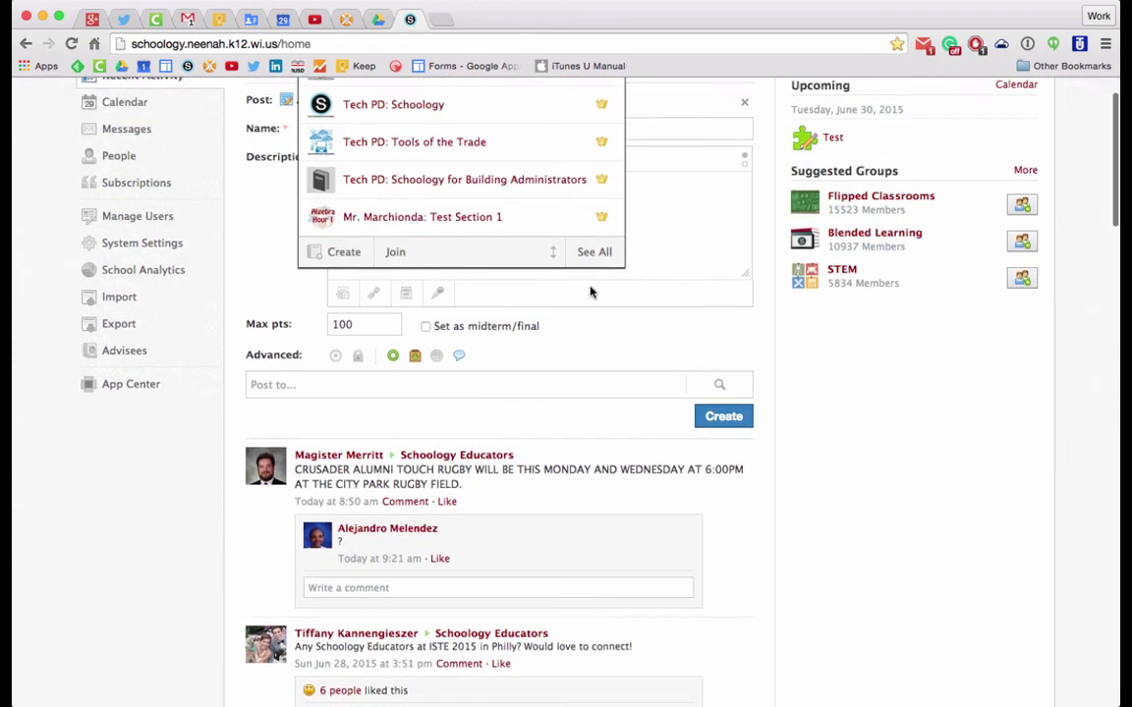
click(433, 247)
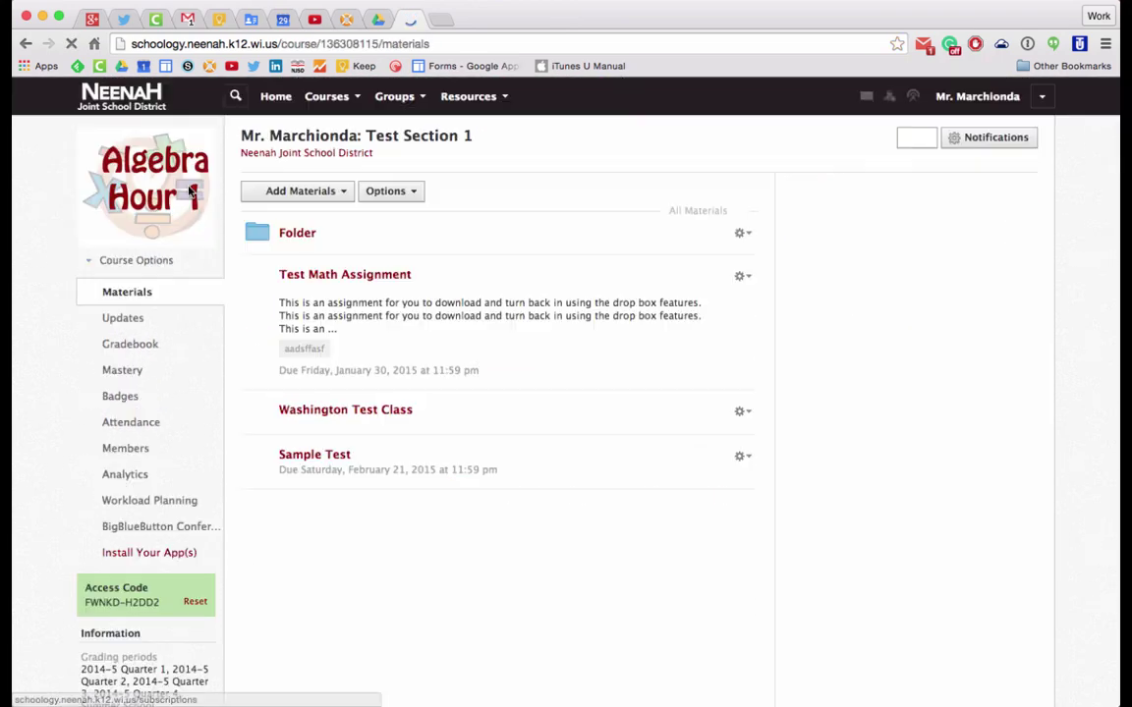
click(327, 191)
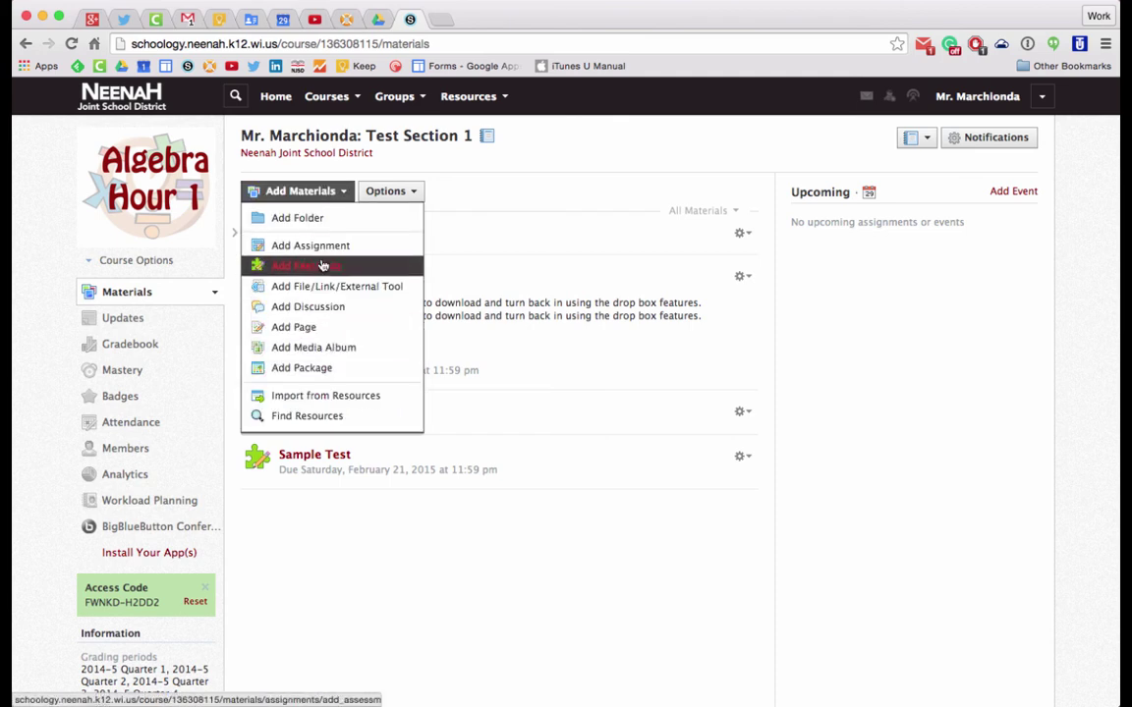
click(488, 245)
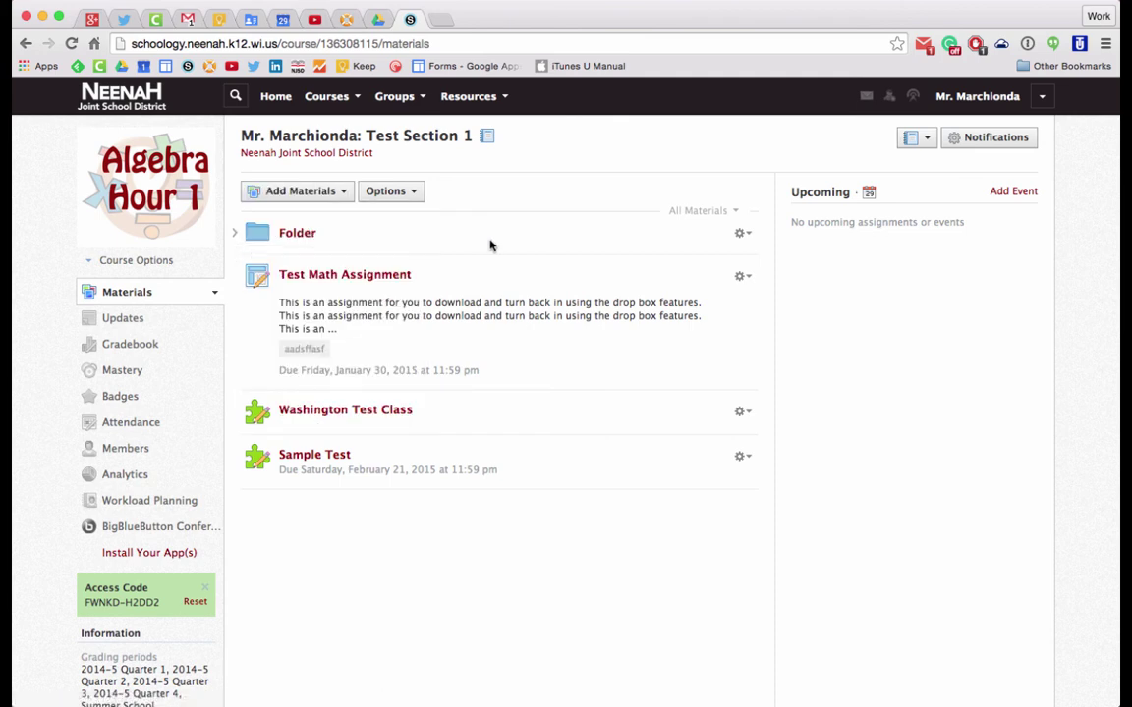
Step: Go back to the personal resources collection
click(484, 102)
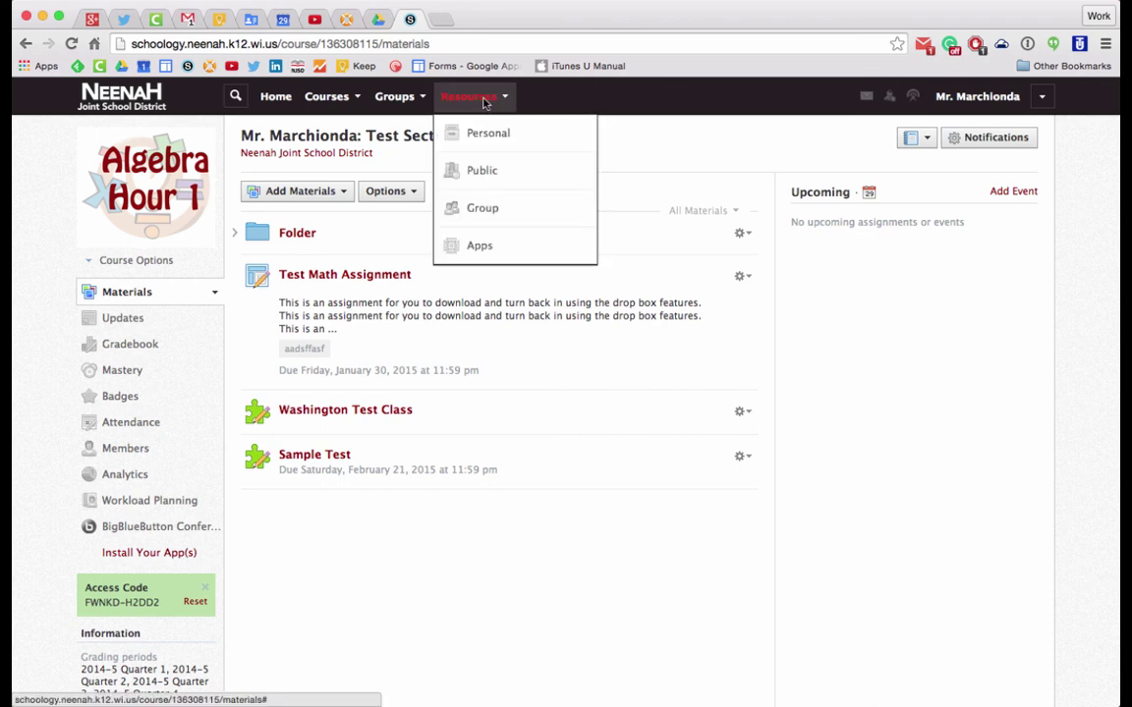
click(484, 133)
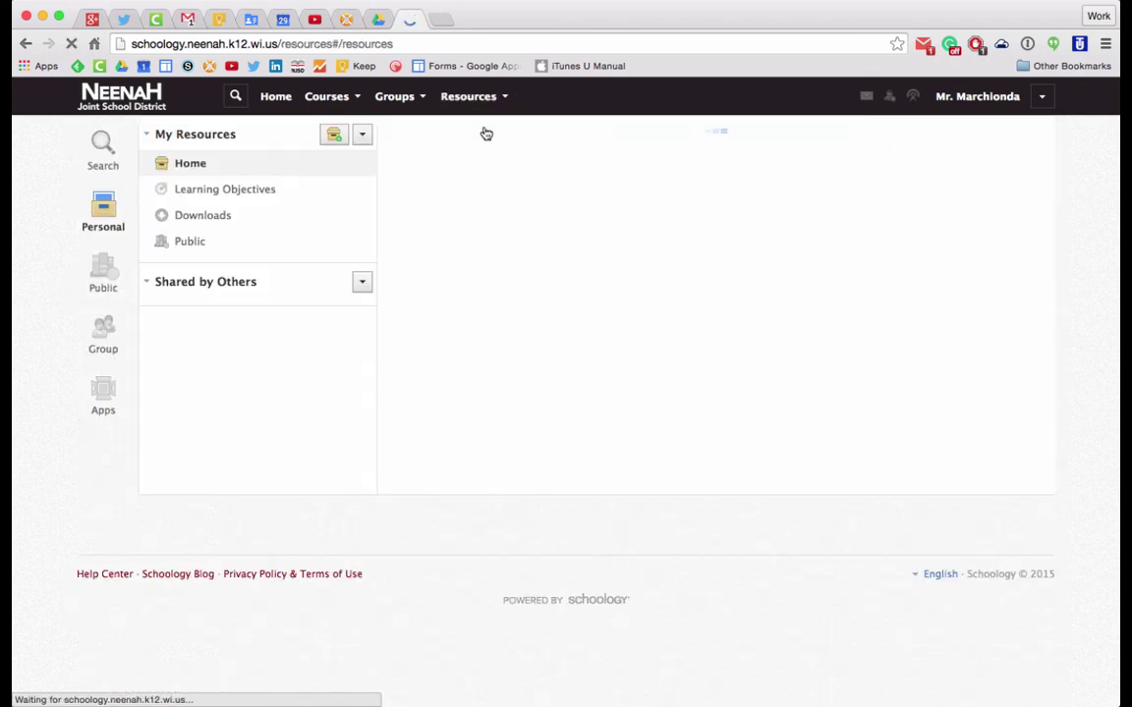